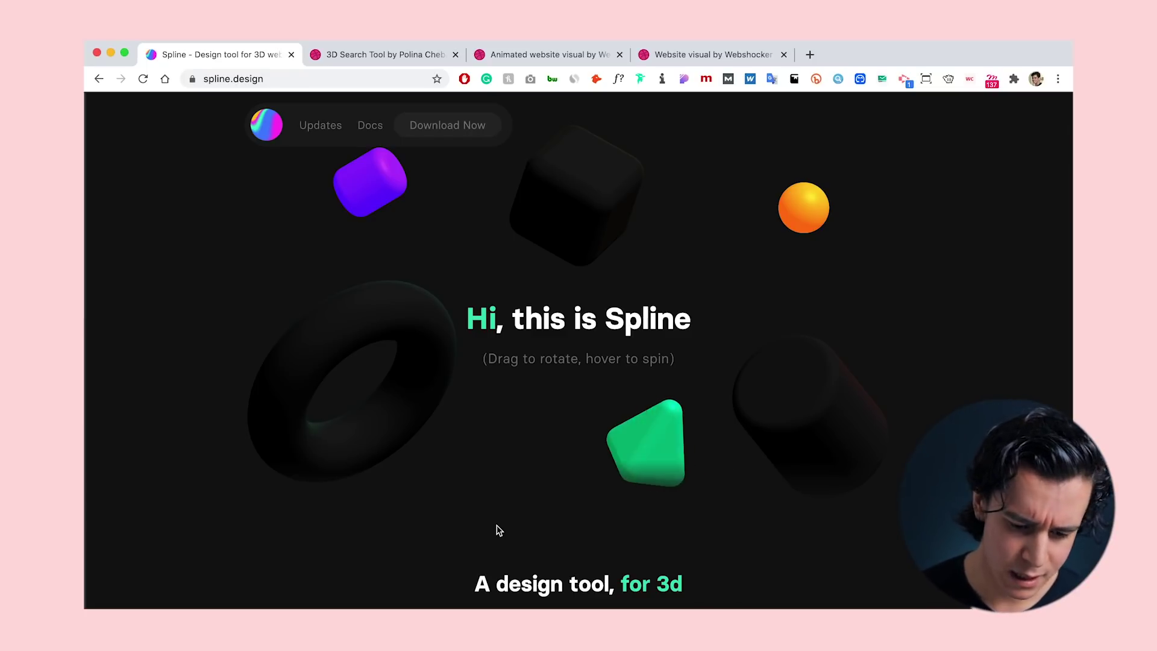
- Read the introduction on the Spline homepage that describes the design tool for 3D web experiences
scroll(498, 529, "down", 2)
scroll(498, 529, "down", 3)
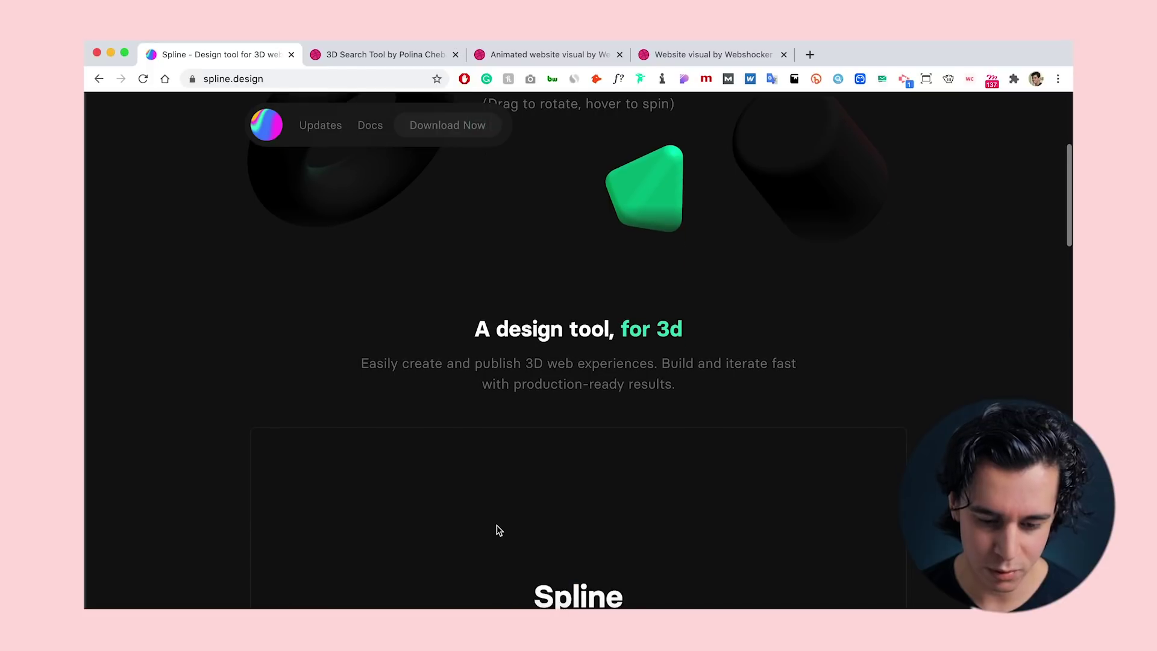
left_click_drag(361, 367, 663, 363)
left_click(660, 363)
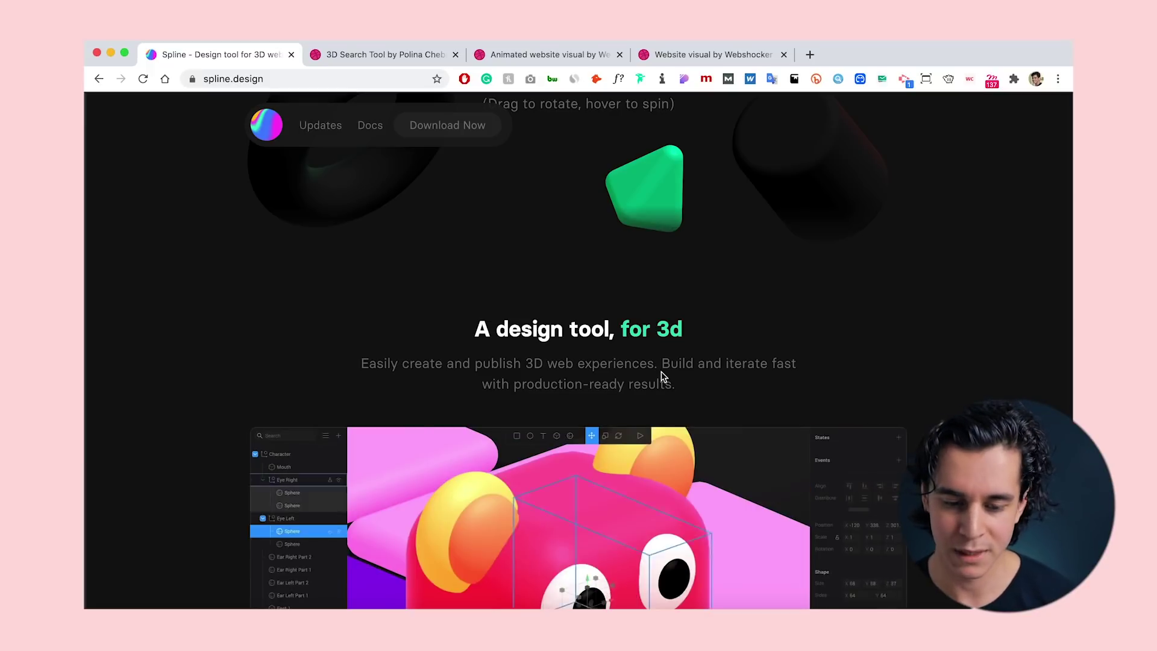
scroll(660, 377, "down", 1)
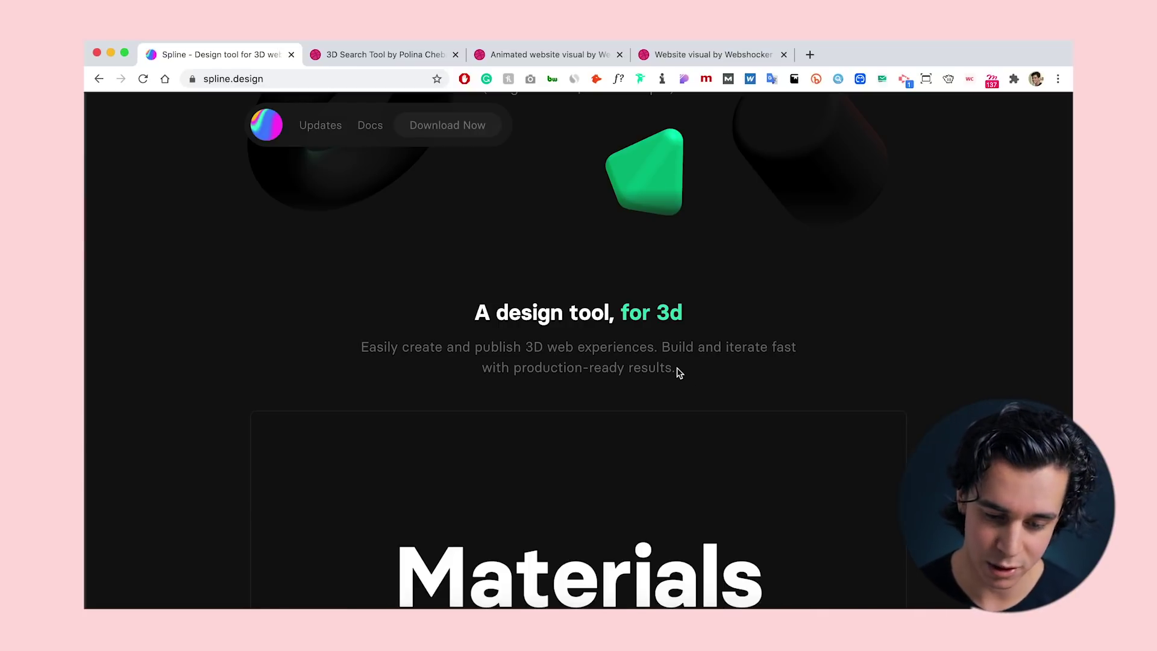
scroll(678, 370, "down", 5)
scroll(677, 372, "down", 4)
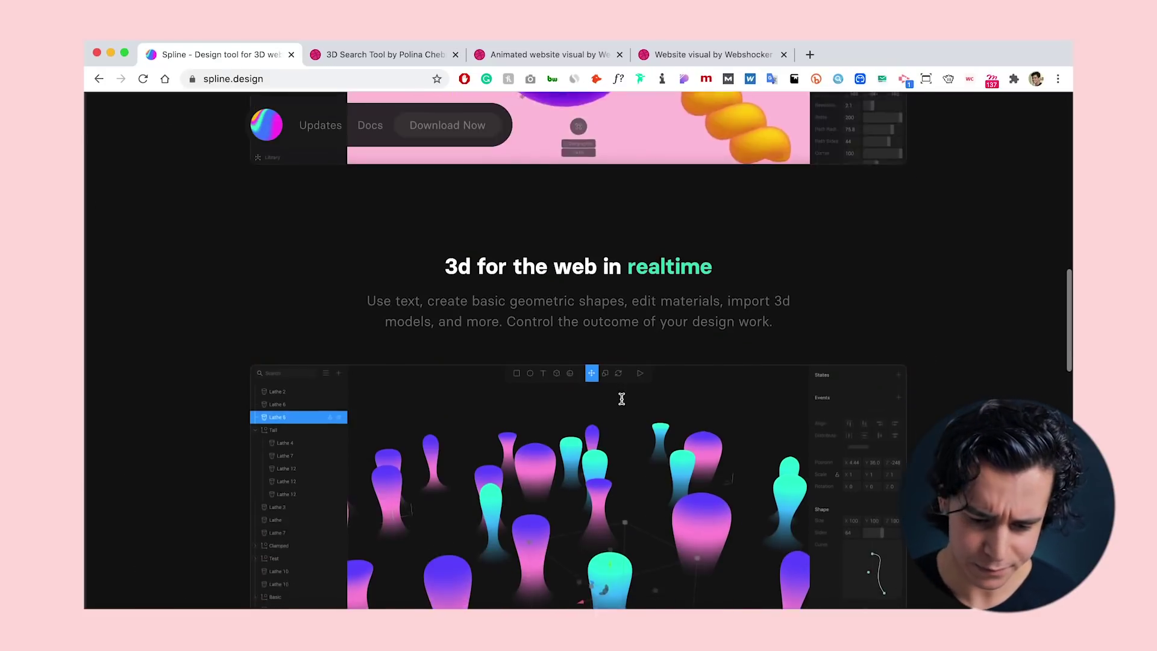
- Examine the "3d for the web in realtime" editor preview and the platform download options on the Spline homepage
scroll(621, 401, "down", 3)
scroll(622, 403, "down", 1)
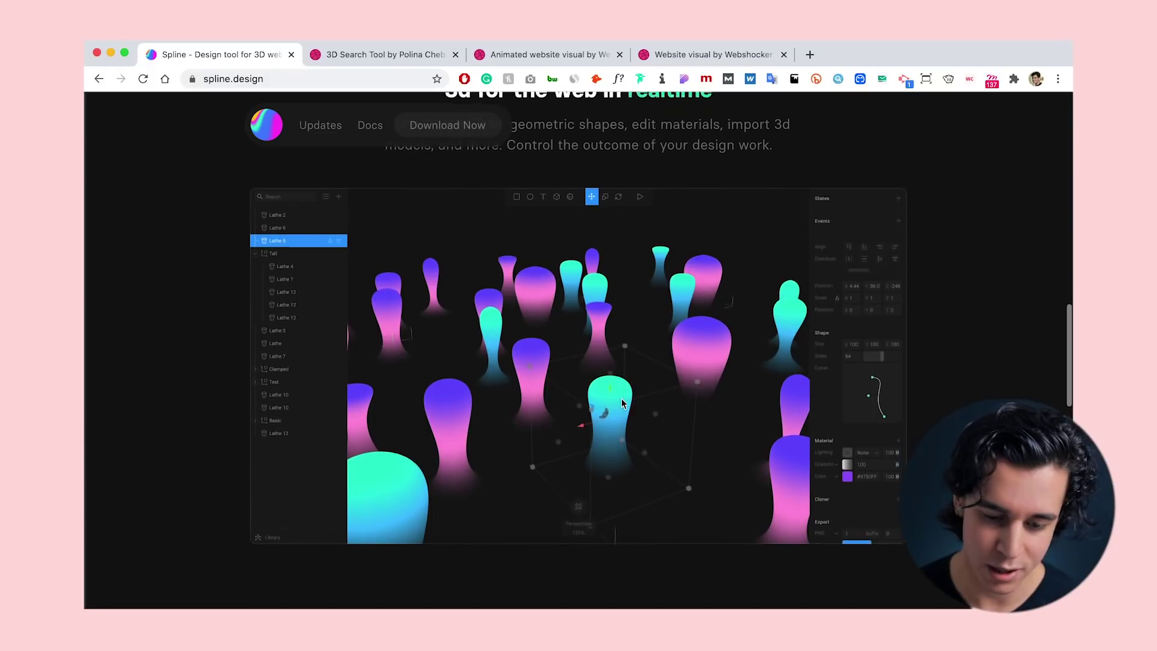
scroll(616, 375, "up", 1)
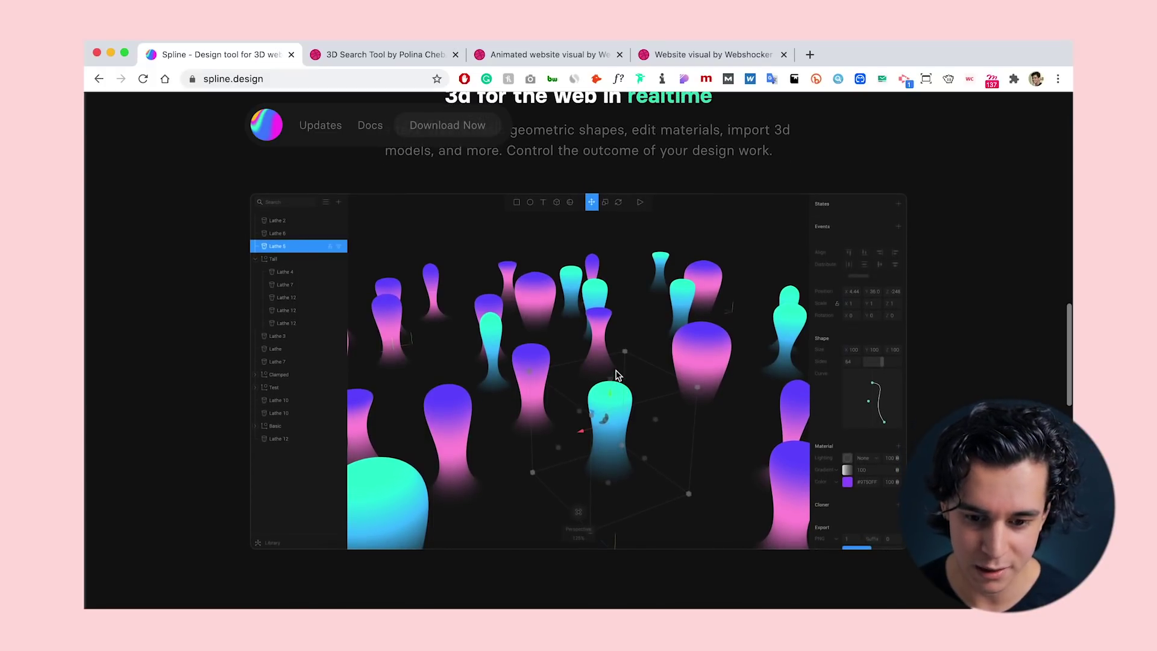
scroll(617, 375, "down", 1)
scroll(617, 375, "down", 1)
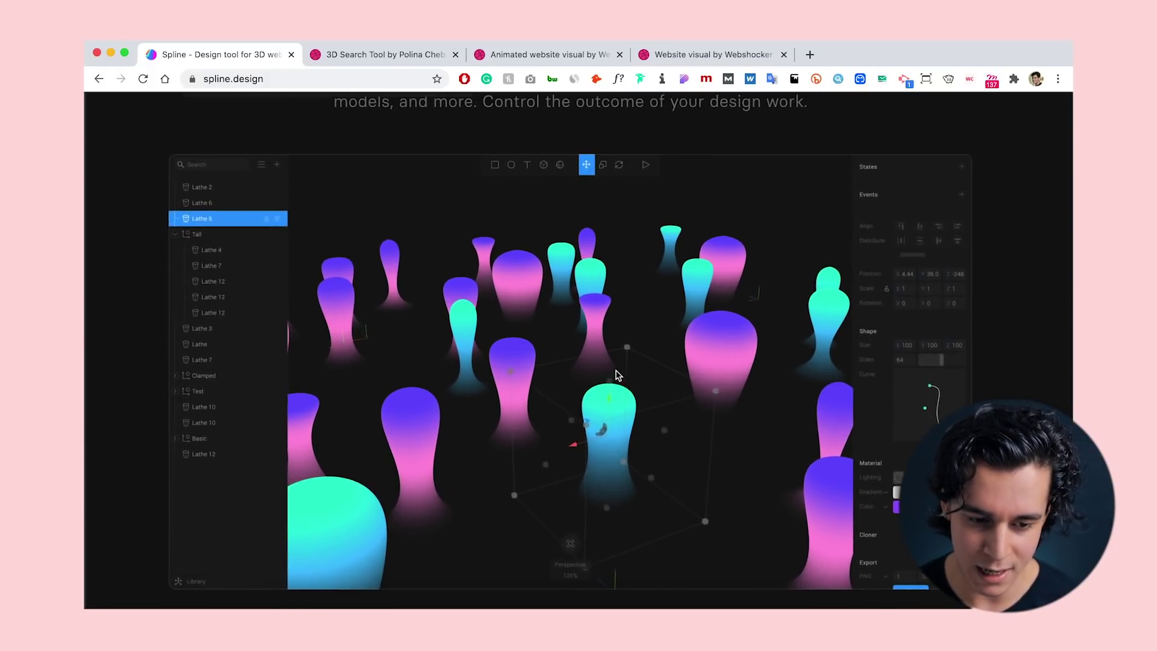
scroll(616, 370, "down", 1)
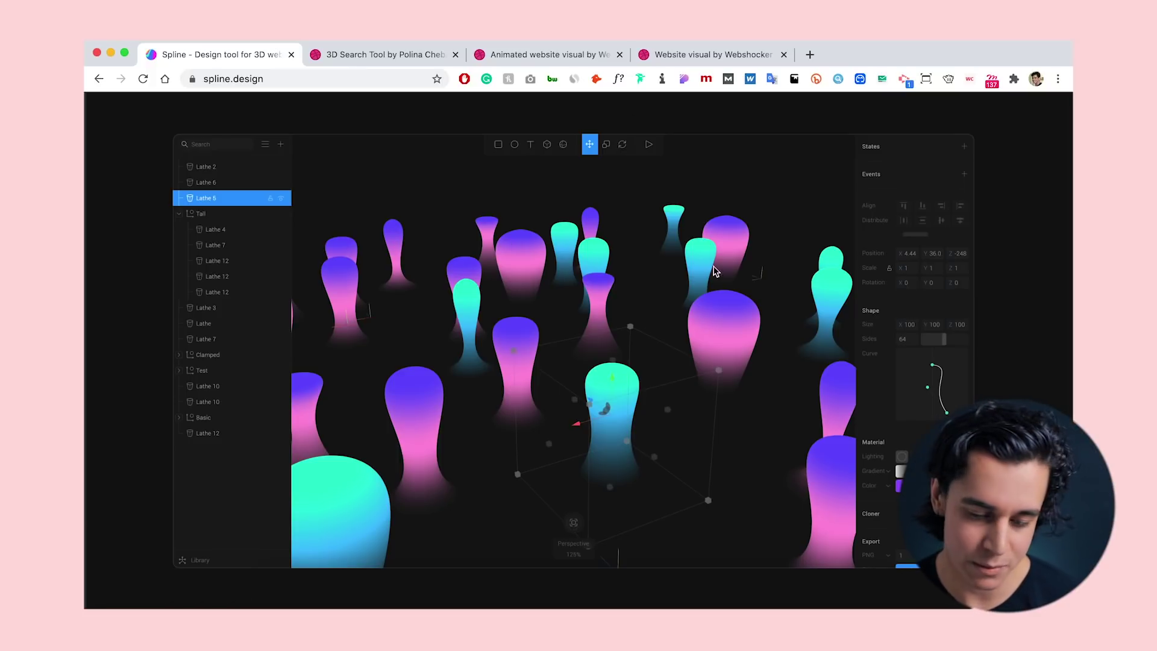
scroll(631, 369, "up", 3)
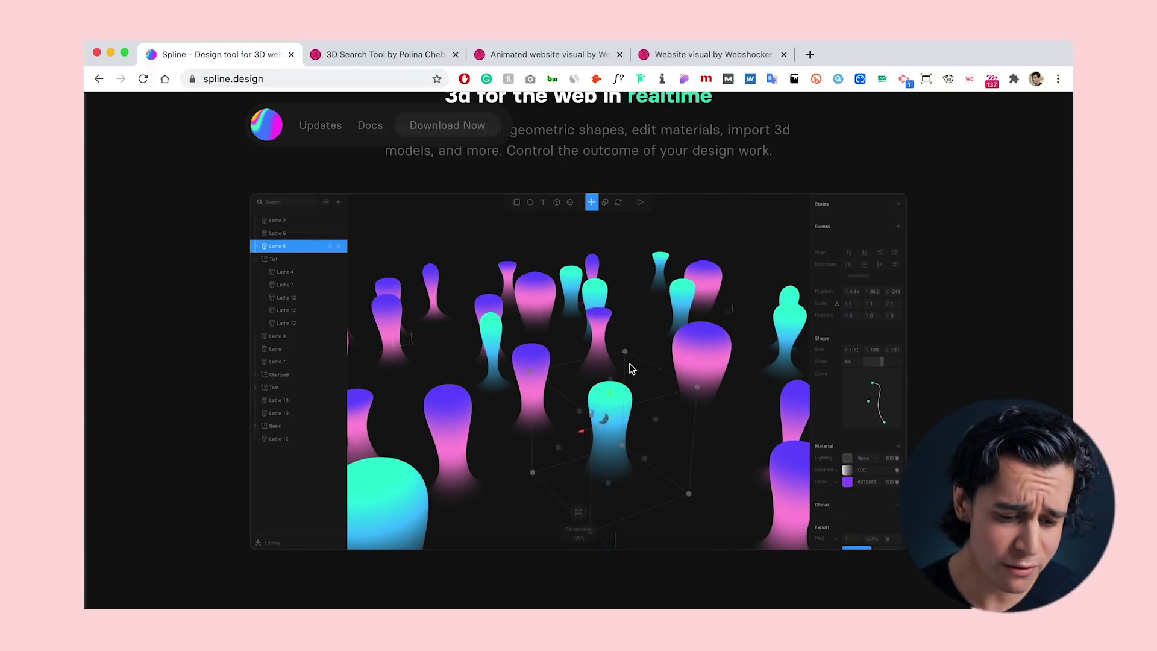
scroll(631, 368, "down", 5)
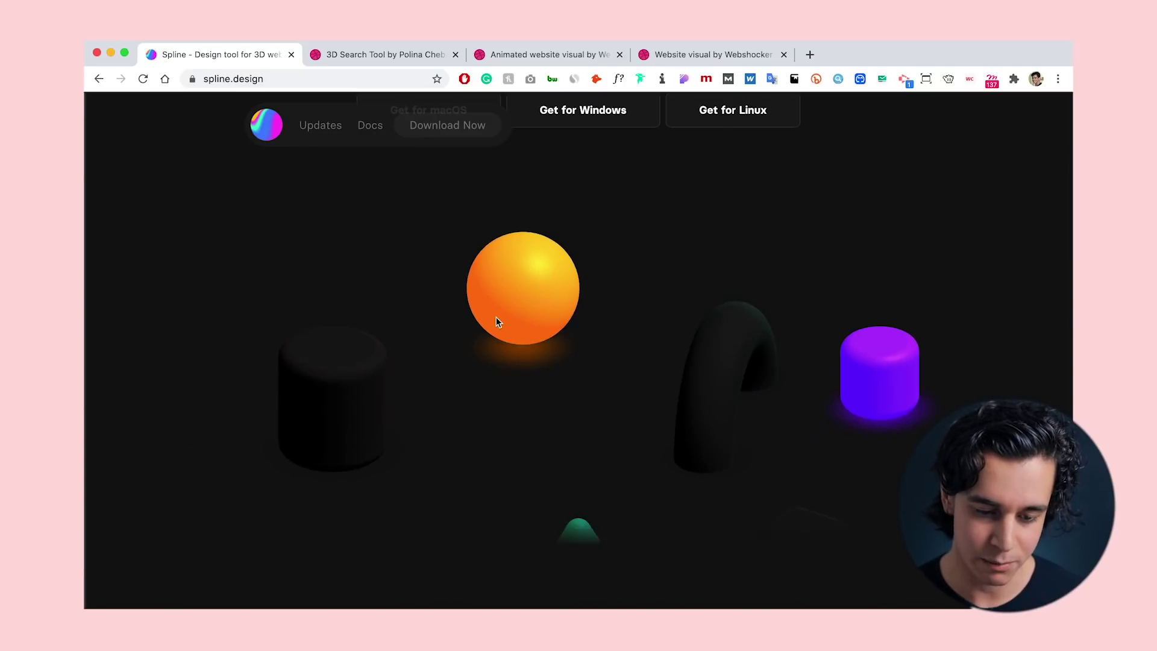
scroll(648, 418, "up", 3)
scroll(650, 420, "down", 1)
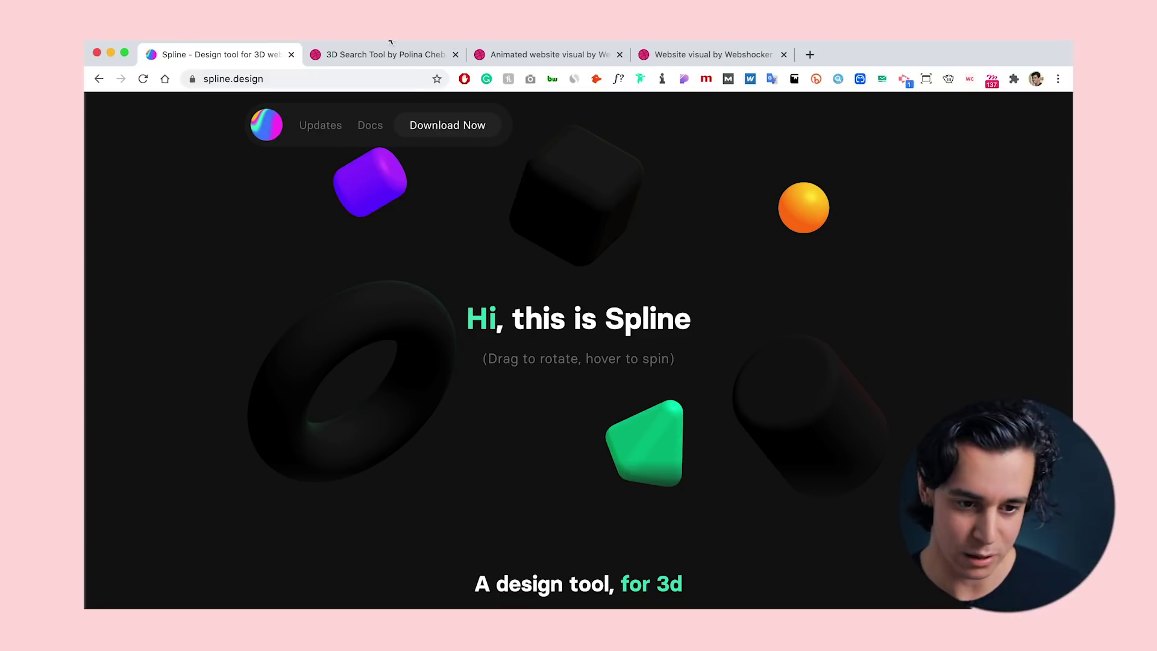
- Look through the Dribbble shots "3D Search Tool", "Animated website visual" and "Website visual" as examples of 3D in web design
left_click(351, 57)
scroll(322, 374, "down", 2)
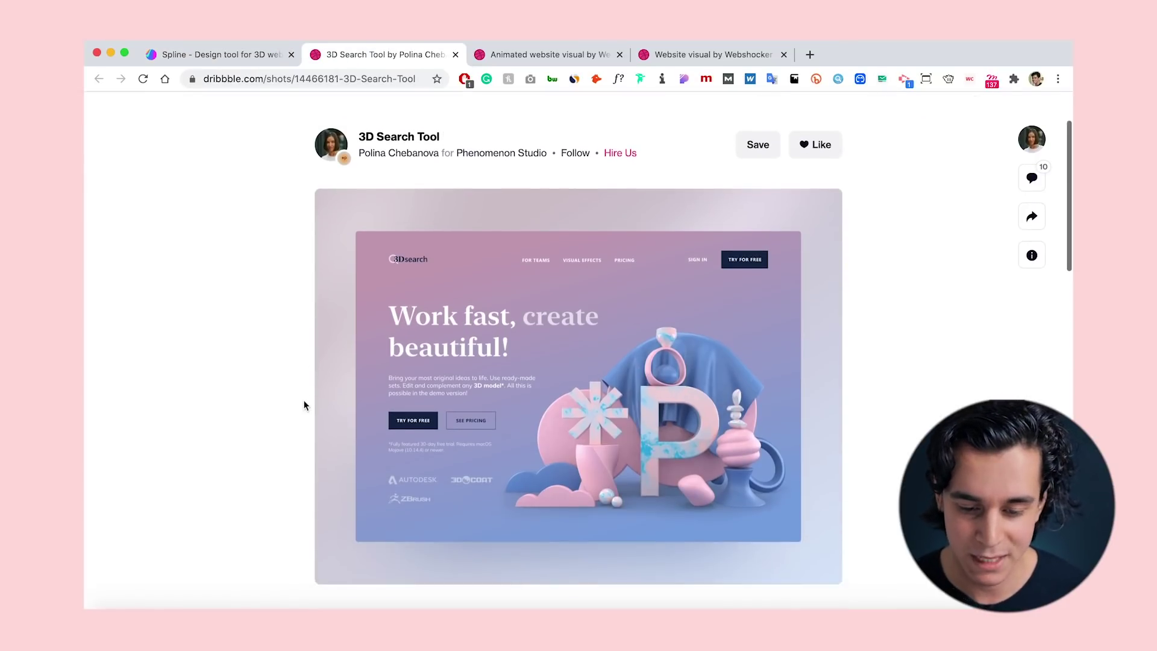
left_click(507, 54)
scroll(284, 305, "down", 1)
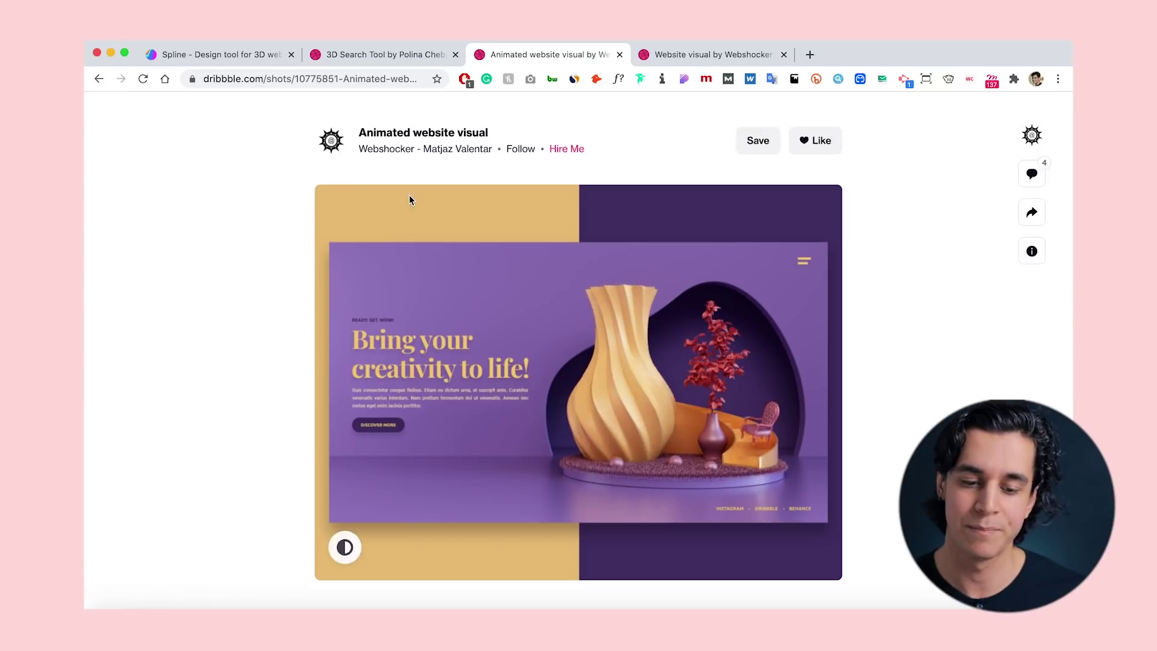
left_click(692, 54)
scroll(337, 324, "down", 1)
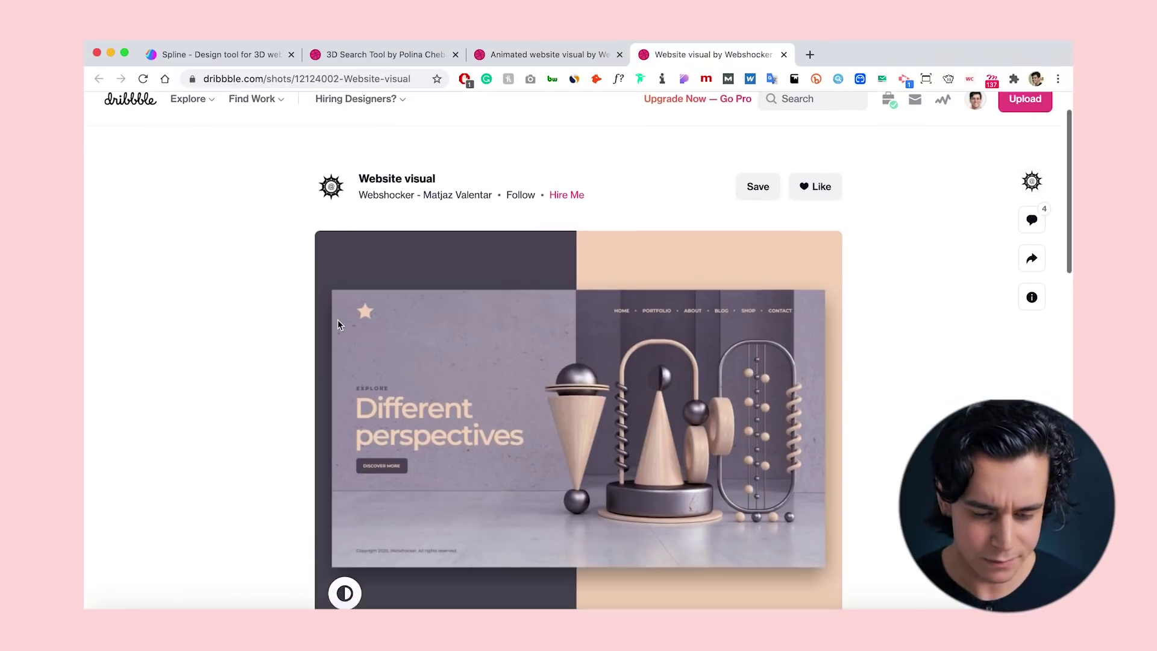
scroll(338, 324, "down", 1)
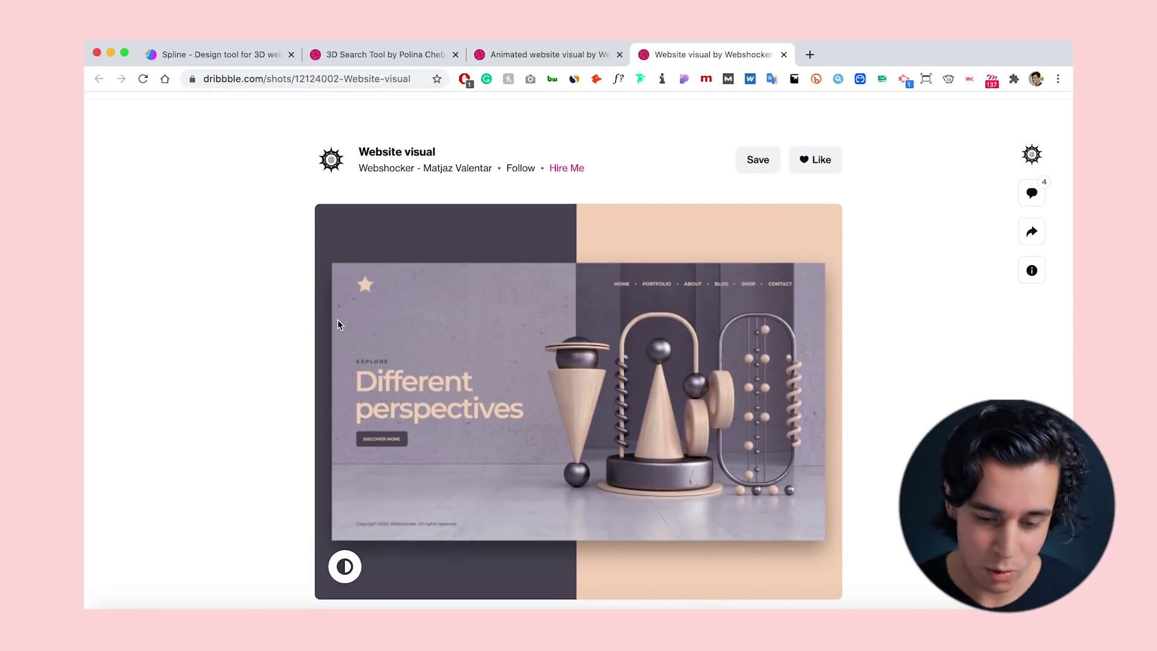
scroll(337, 325, "down", 1)
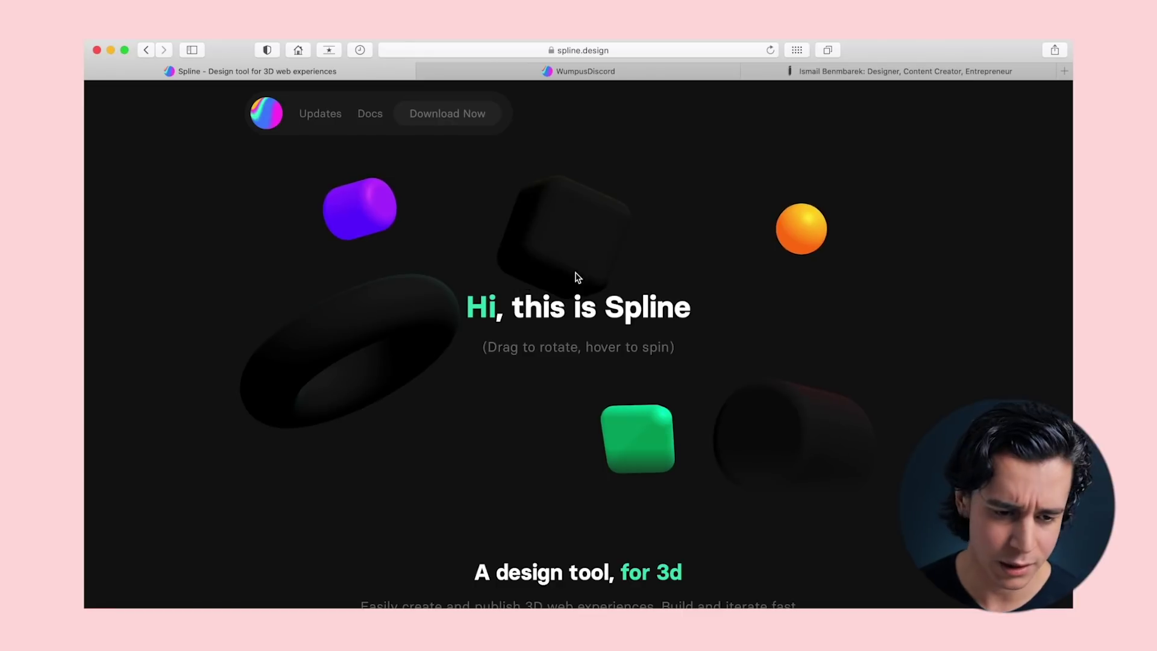
- Close the Spline homepage and examine the 3D visuals throughout the izzy-design.webflow.io portfolio, down to the interactive shapes at its end
left_click(92, 71)
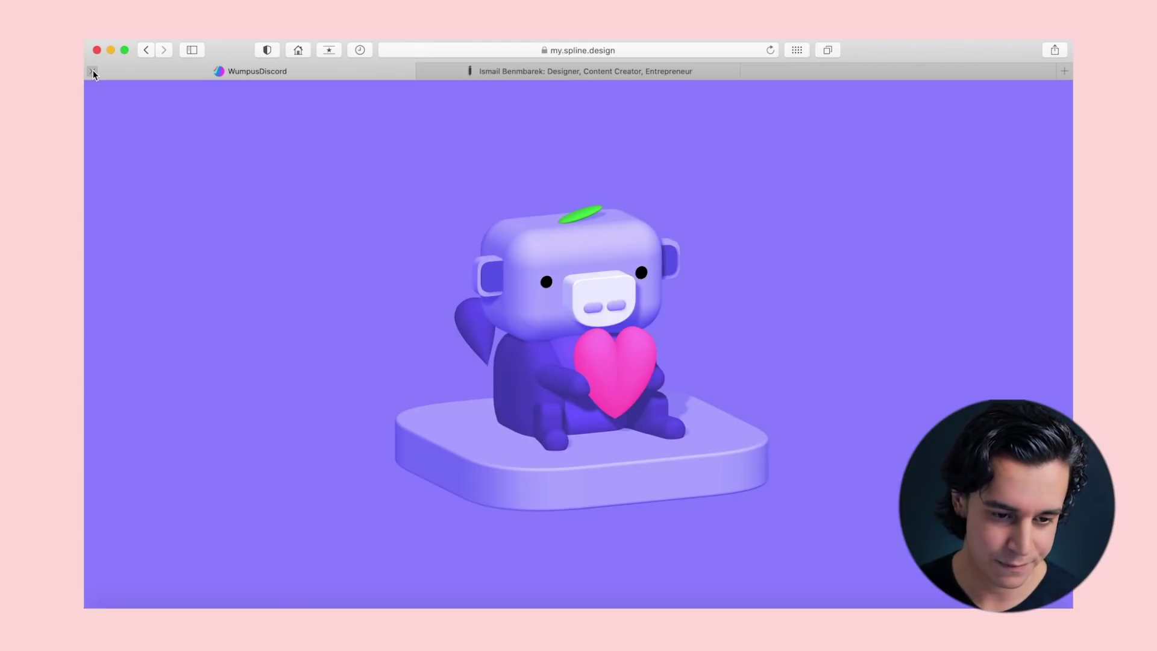
left_click(666, 77)
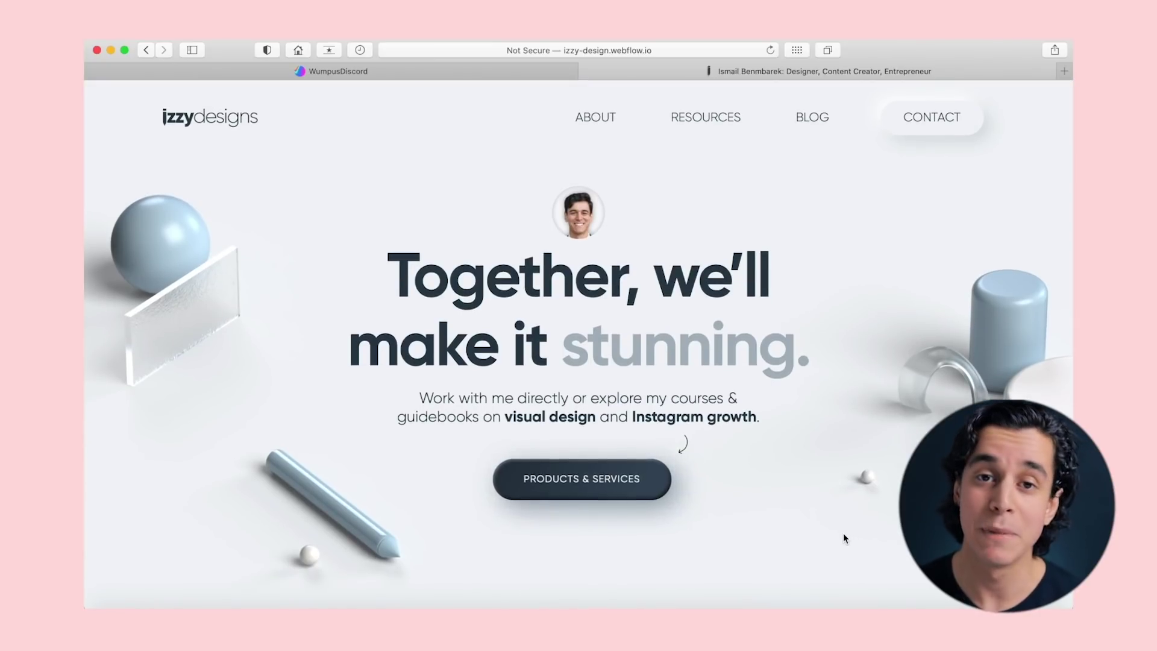
scroll(843, 533, "down", 10)
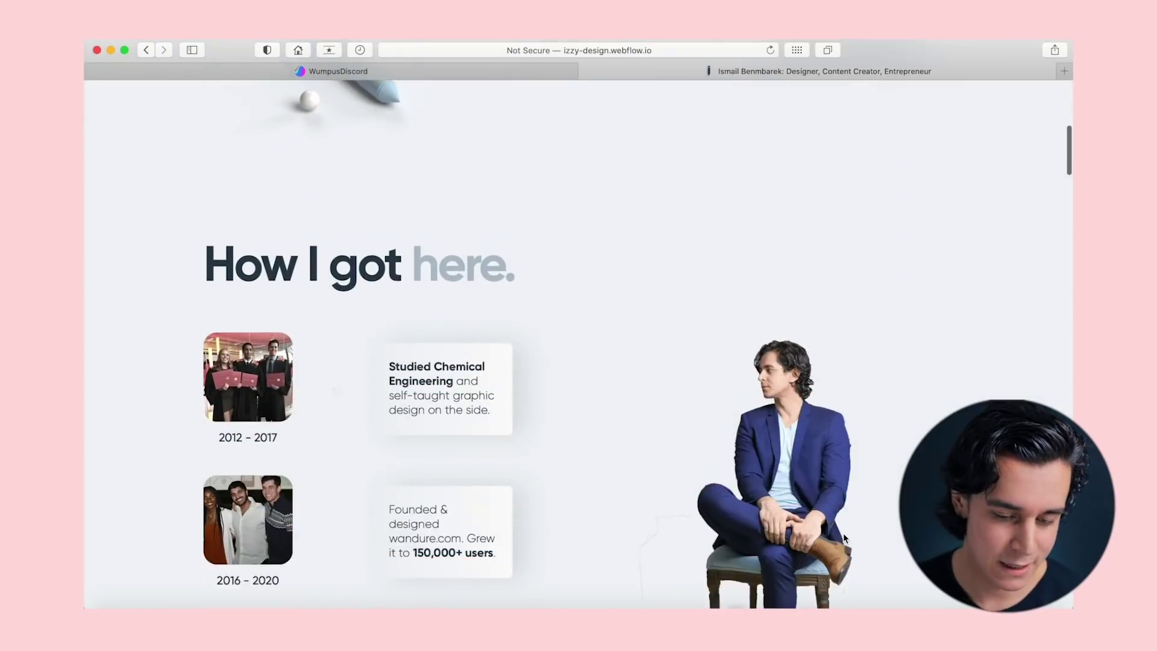
scroll(844, 537, "down", 6)
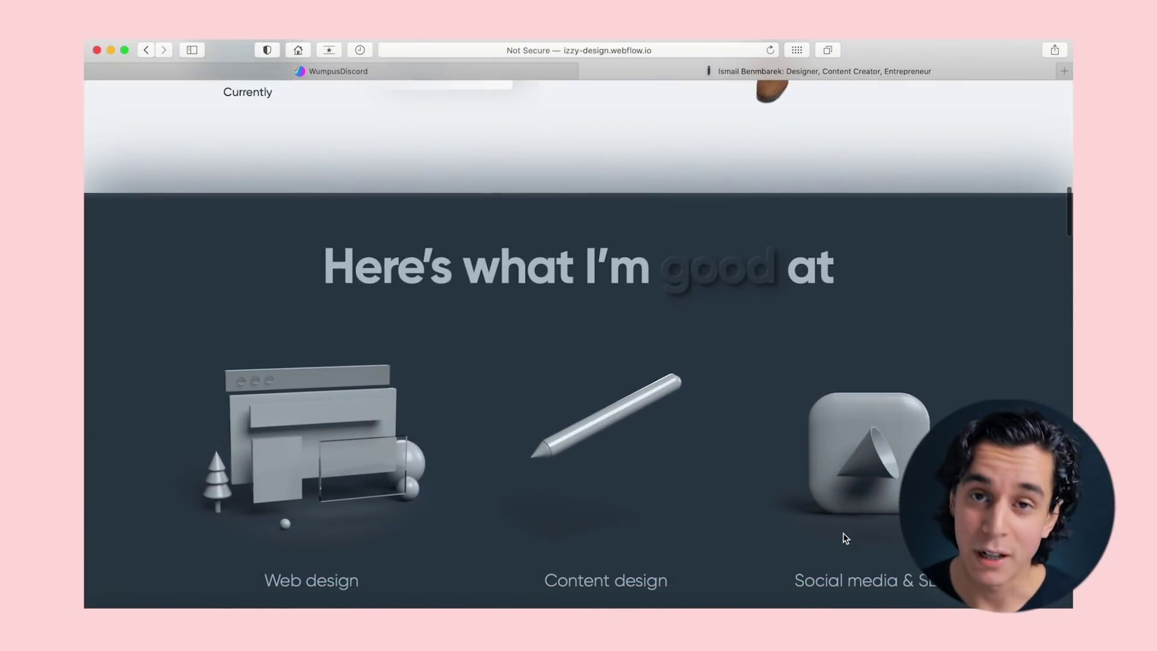
scroll(844, 536, "down", 8)
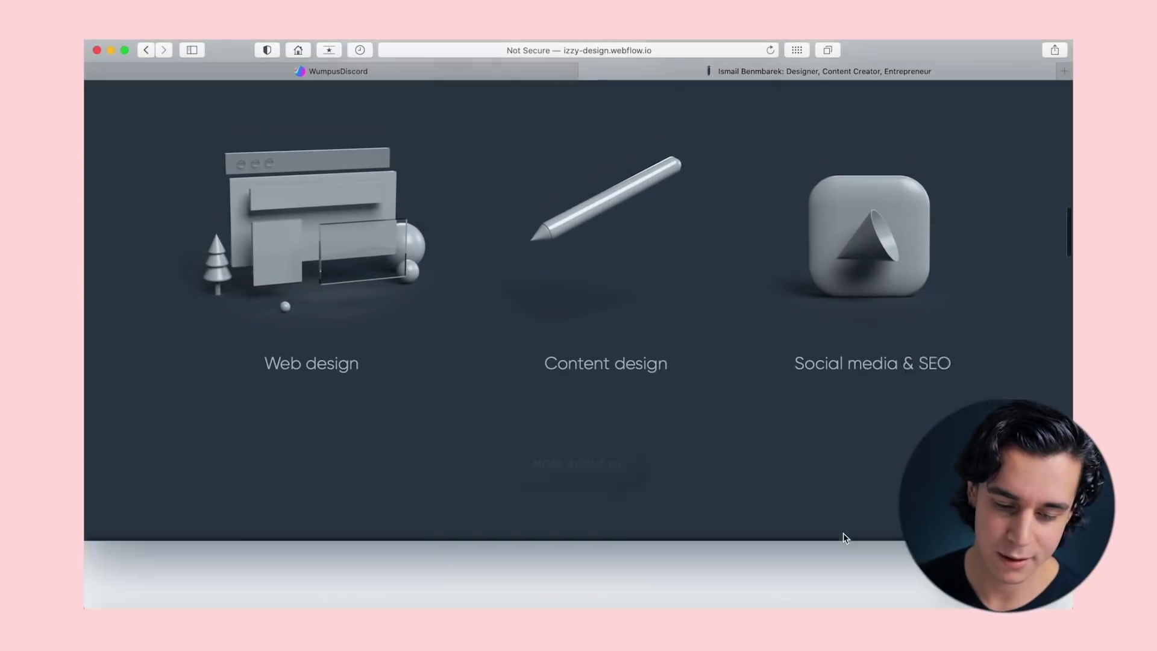
scroll(843, 533, "down", 6)
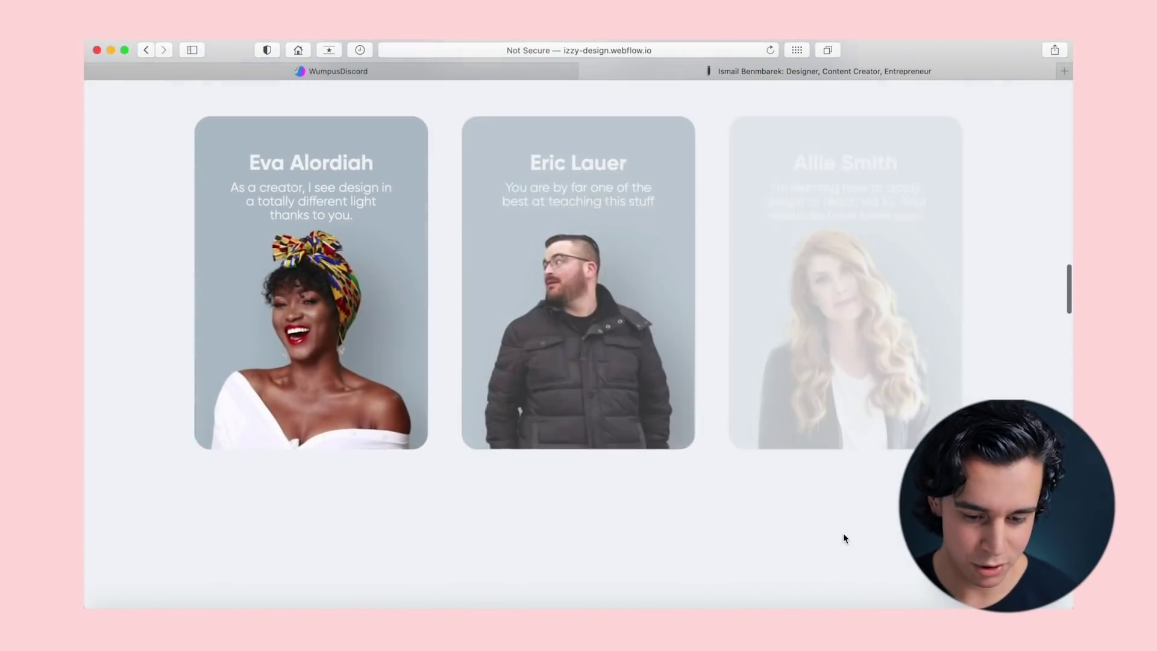
scroll(843, 536, "down", 8)
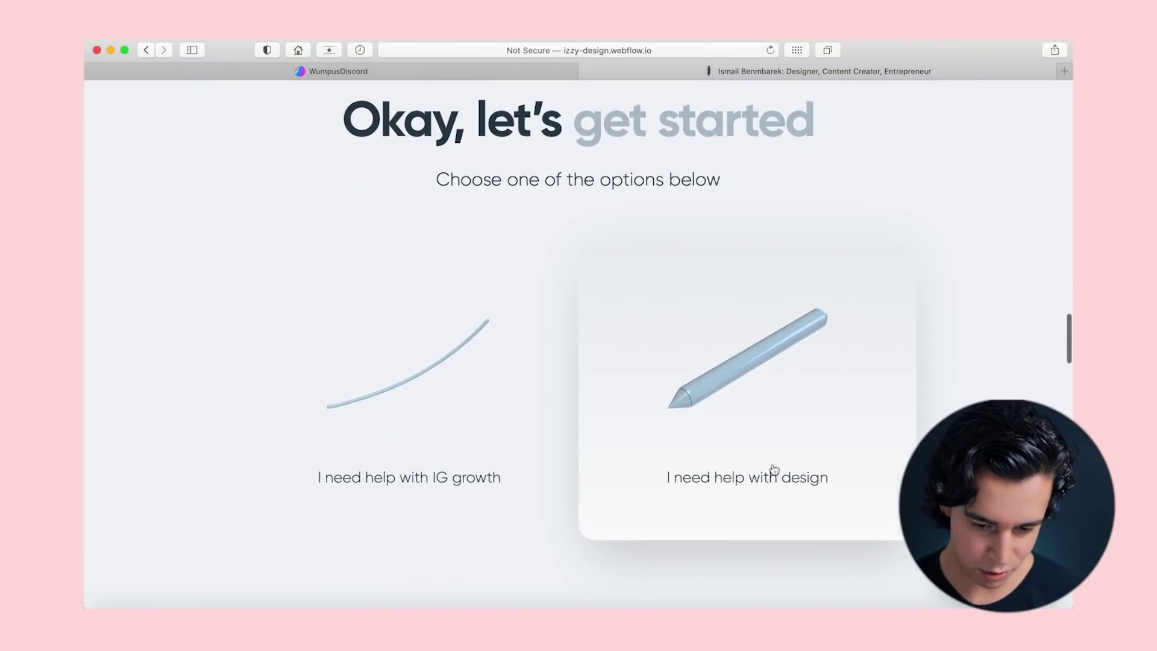
scroll(496, 454, "down", 8)
scroll(496, 454, "down", 10)
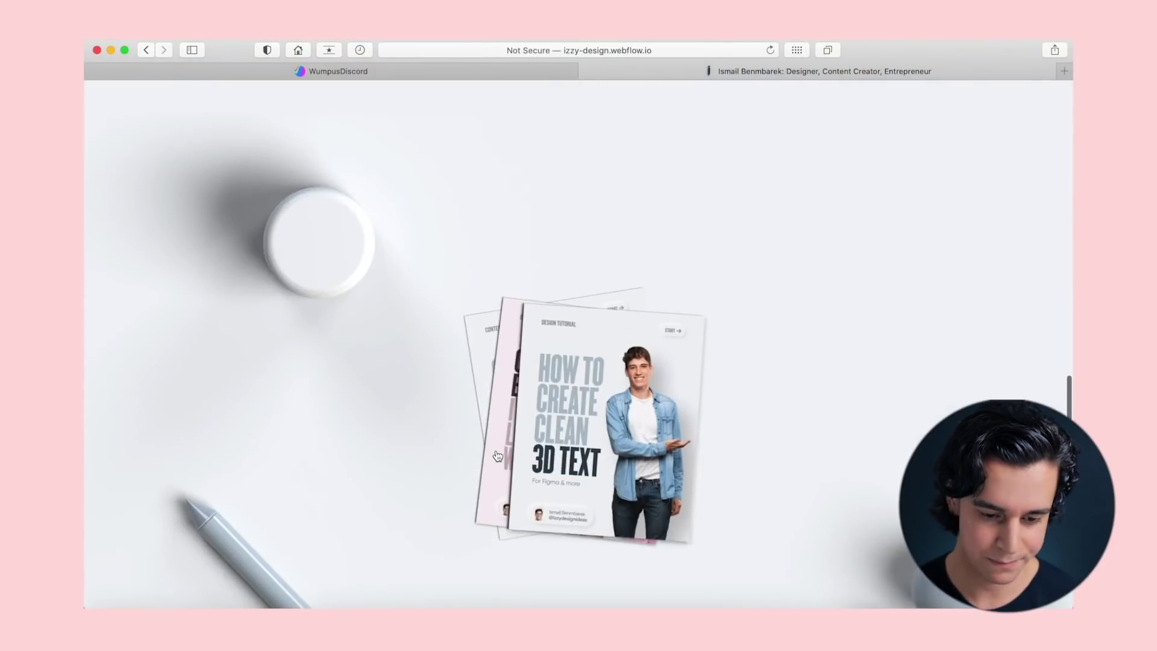
scroll(497, 456, "down", 12)
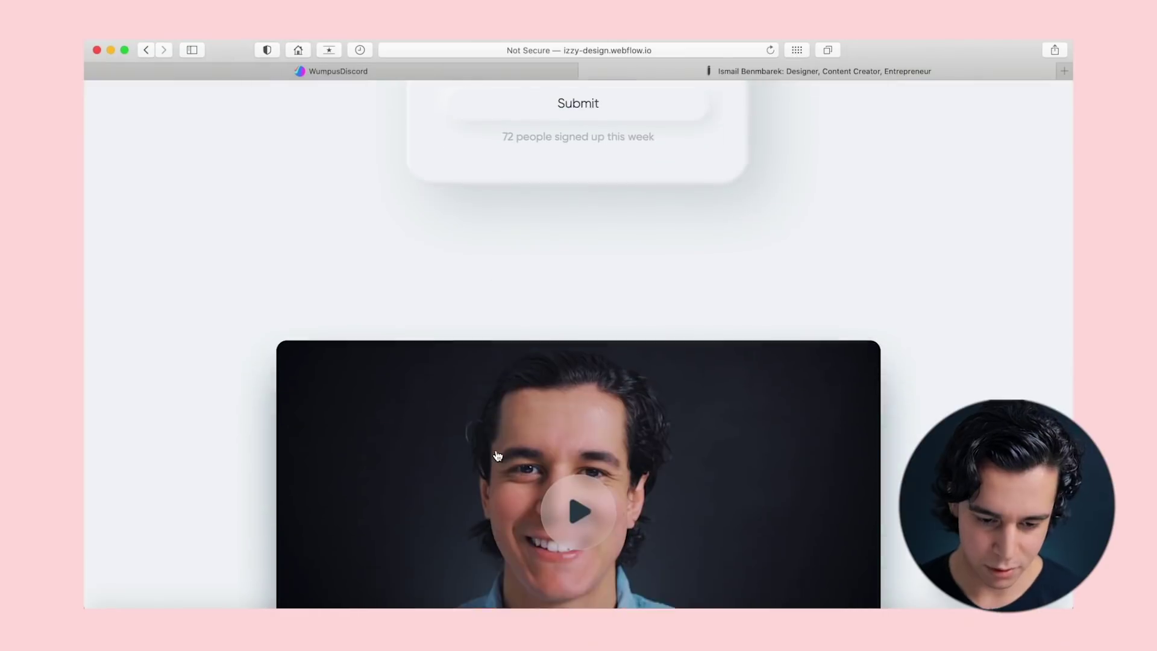
scroll(496, 455, "down", 5)
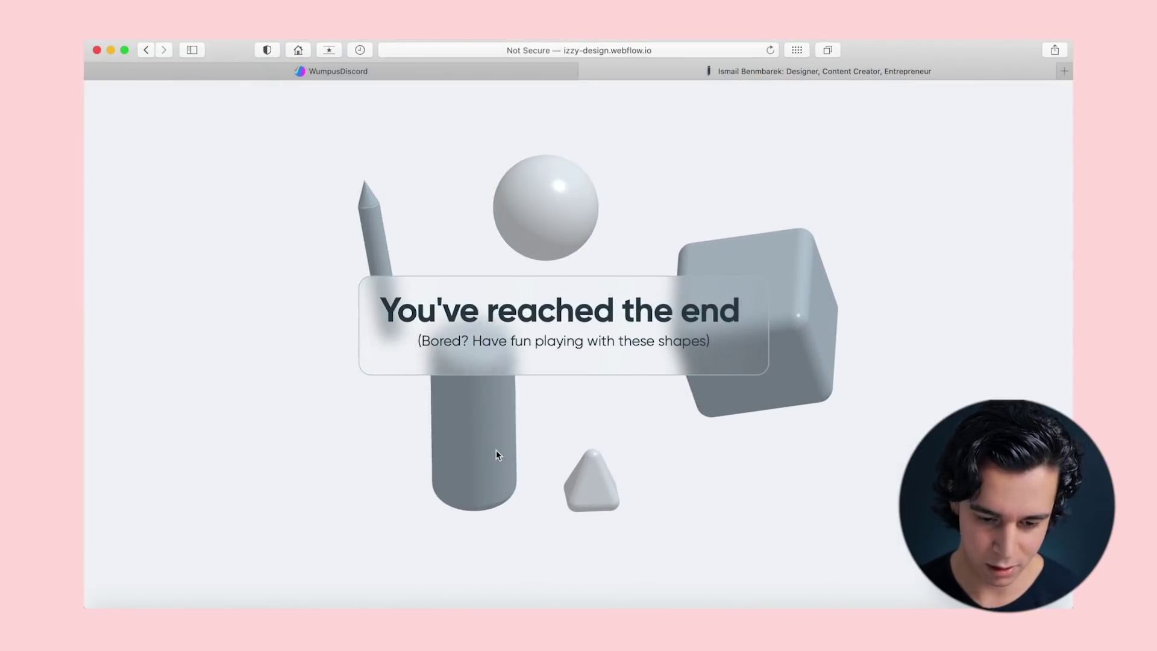
scroll(496, 454, "up", 4)
scroll(497, 456, "up", 2)
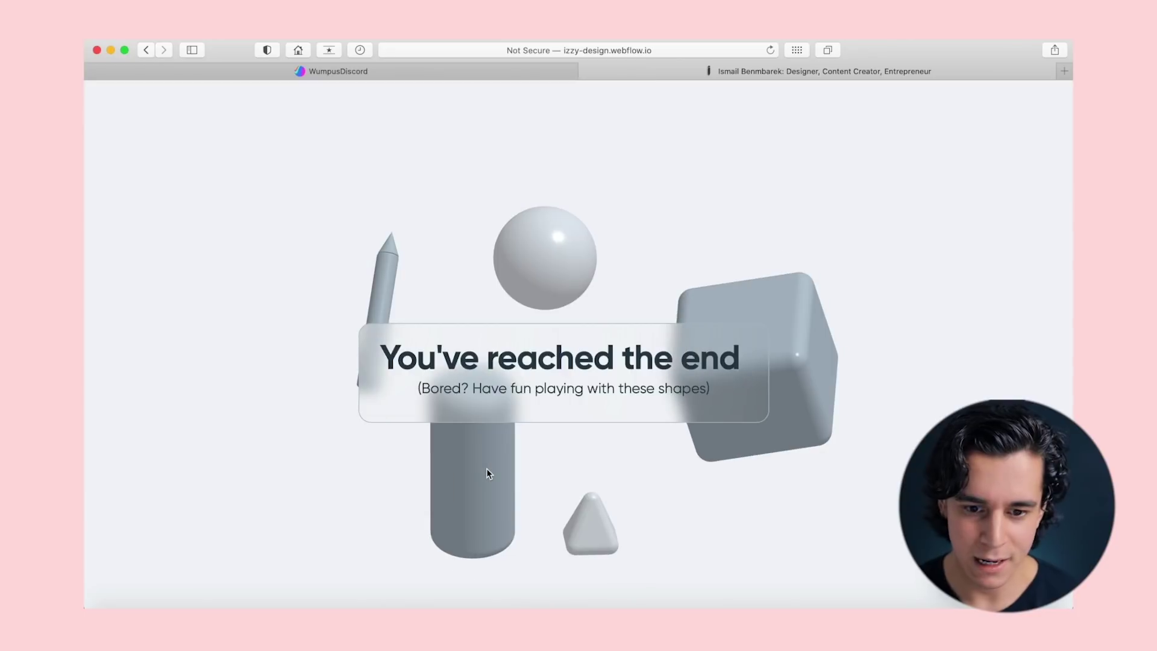
- Close the portfolio page and orbit the WumpusDiscord 3D character to examine it from the front, sides and back
left_click(428, 69)
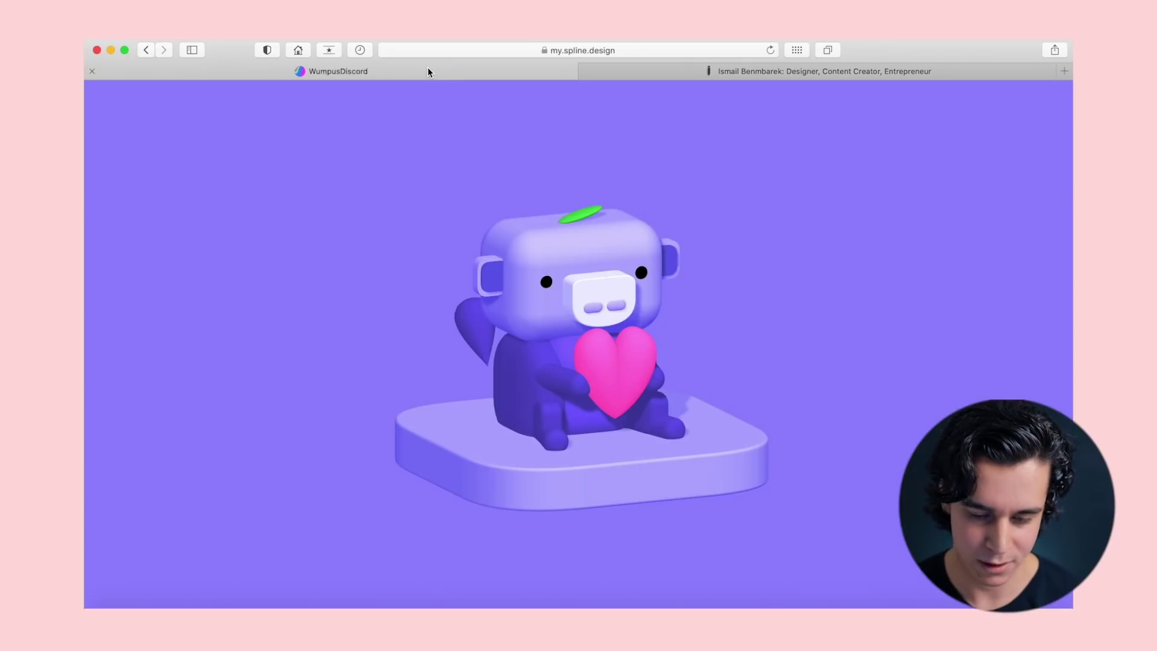
left_click(586, 72)
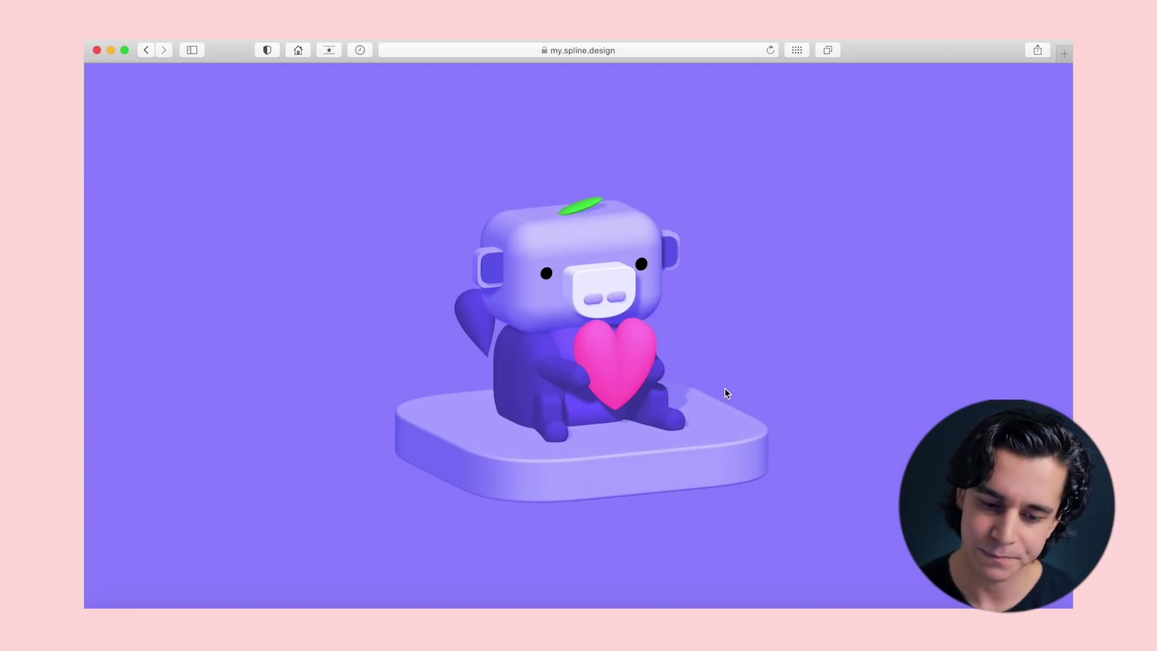
left_click_drag(724, 388, 617, 416)
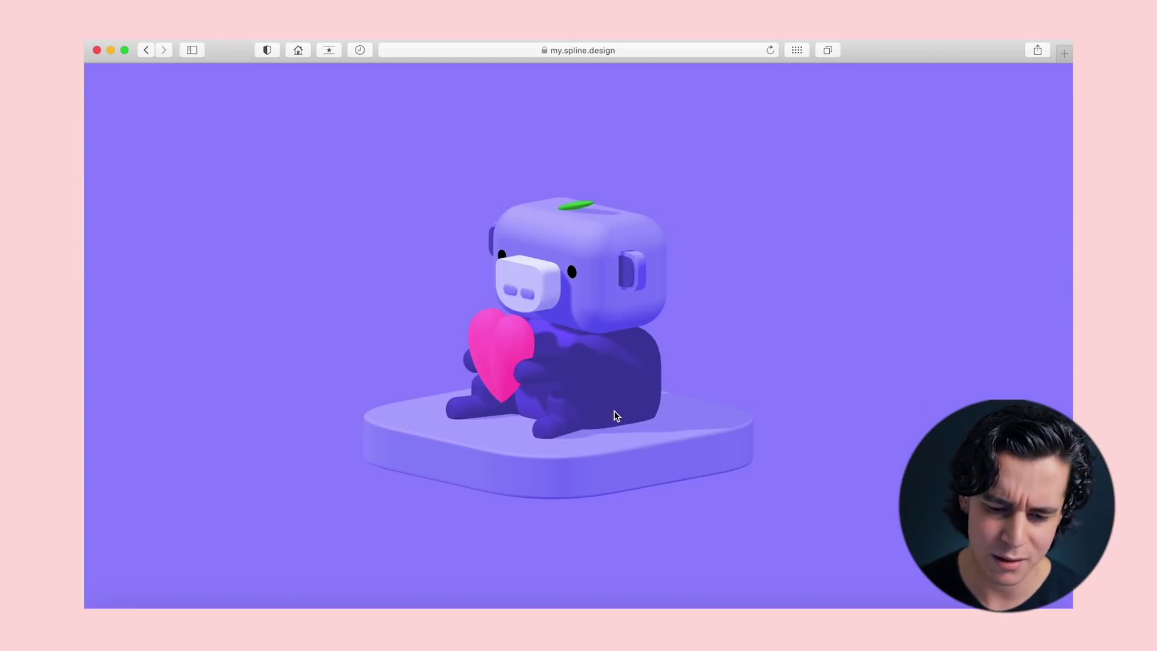
left_click_drag(615, 415, 703, 420)
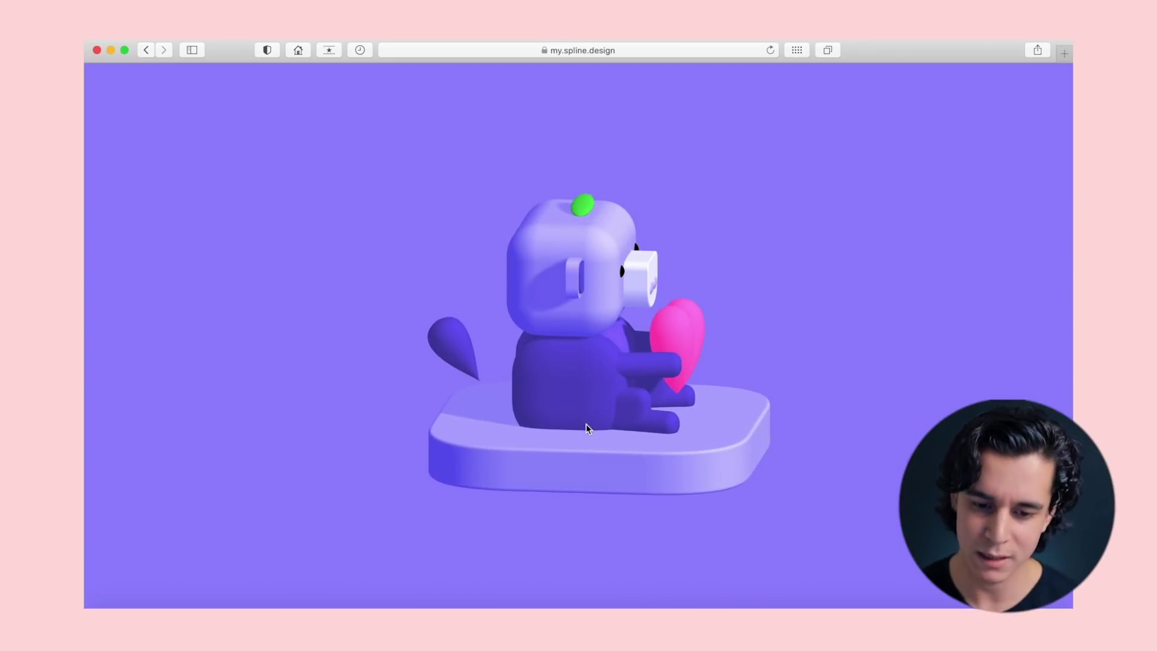
left_click_drag(586, 431, 761, 421)
left_click_drag(599, 421, 788, 413)
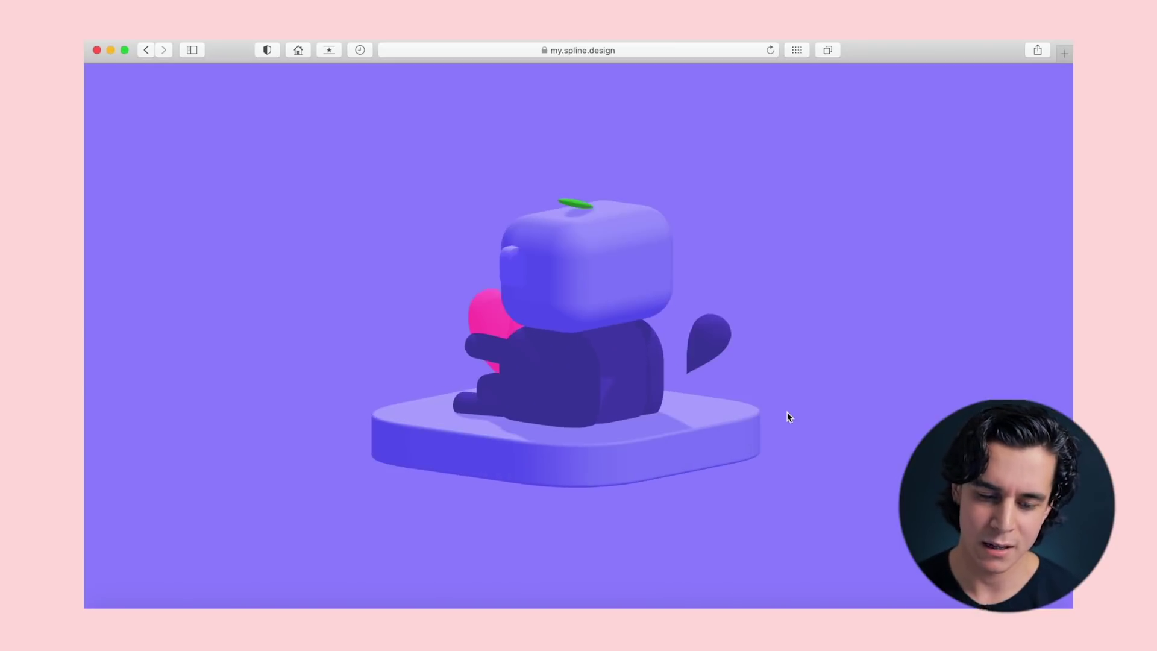
left_click_drag(573, 406, 506, 439)
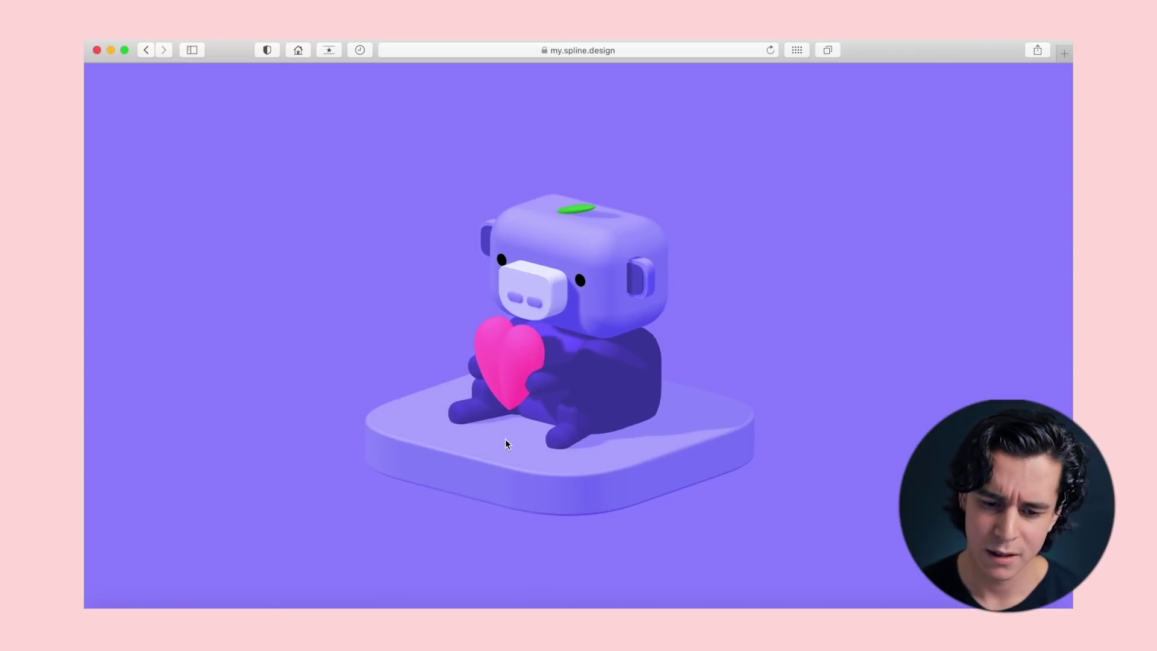
left_click_drag(505, 439, 601, 441)
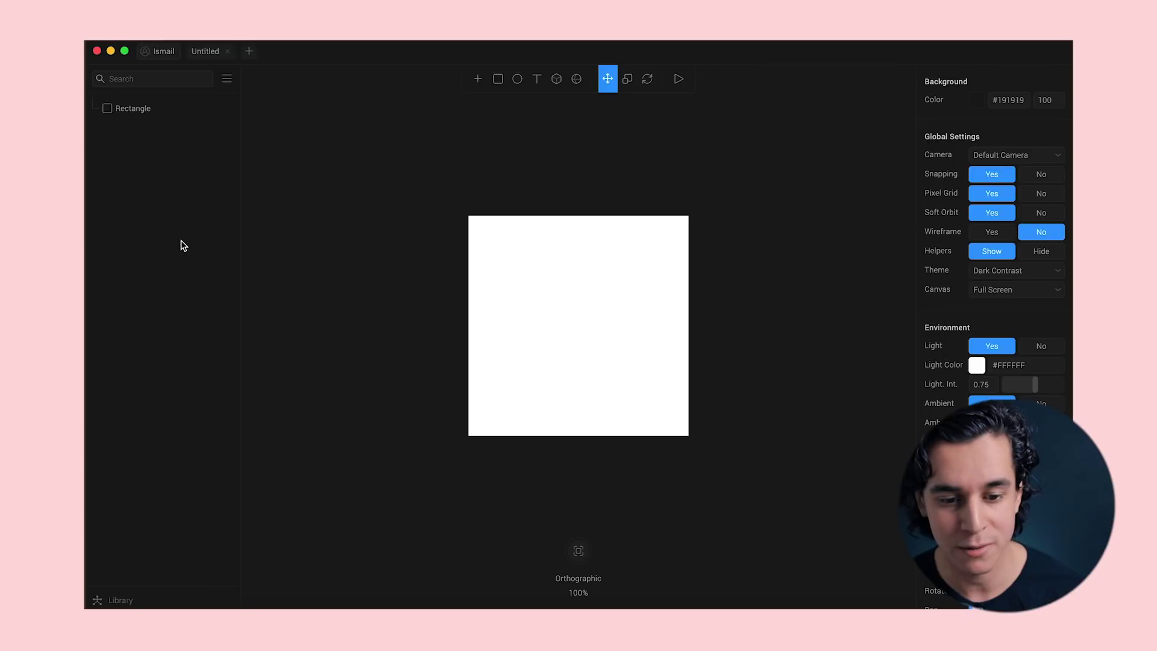
left_click(128, 114)
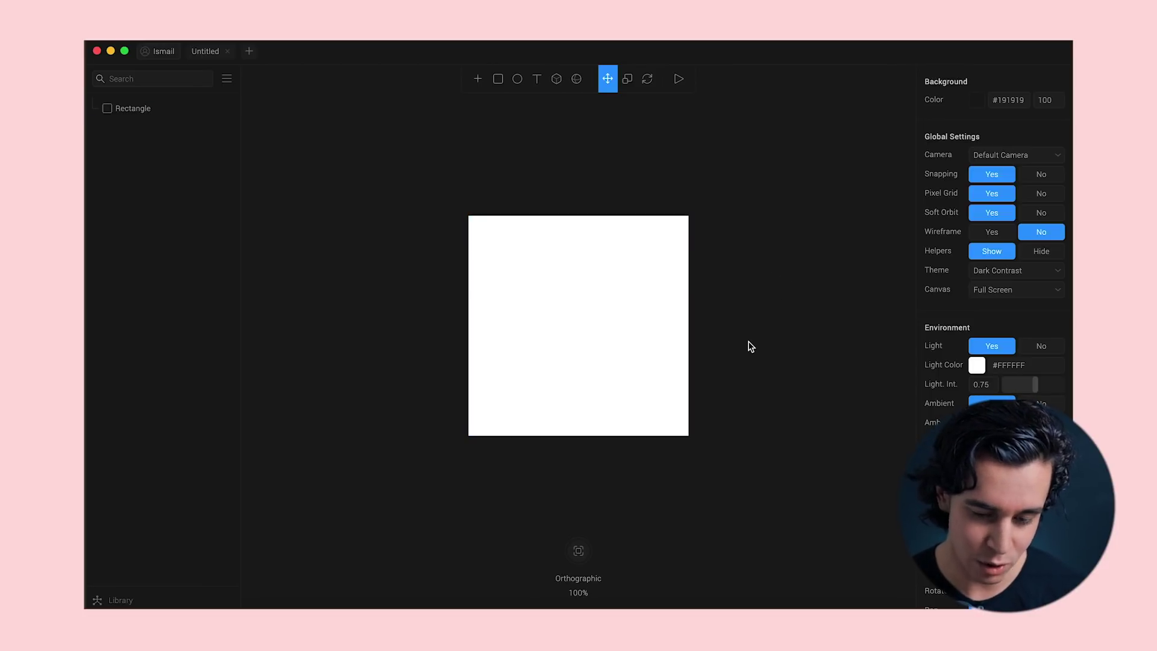
- Delete the white rectangle from the scene
mouse_move(744, 346)
right_mouse_down()
mouse_move(666, 346)
mouse_move(798, 336)
mouse_move(745, 285)
mouse_move(738, 245)
mouse_move(741, 325)
mouse_move(752, 343)
mouse_move(761, 338)
right_mouse_up()
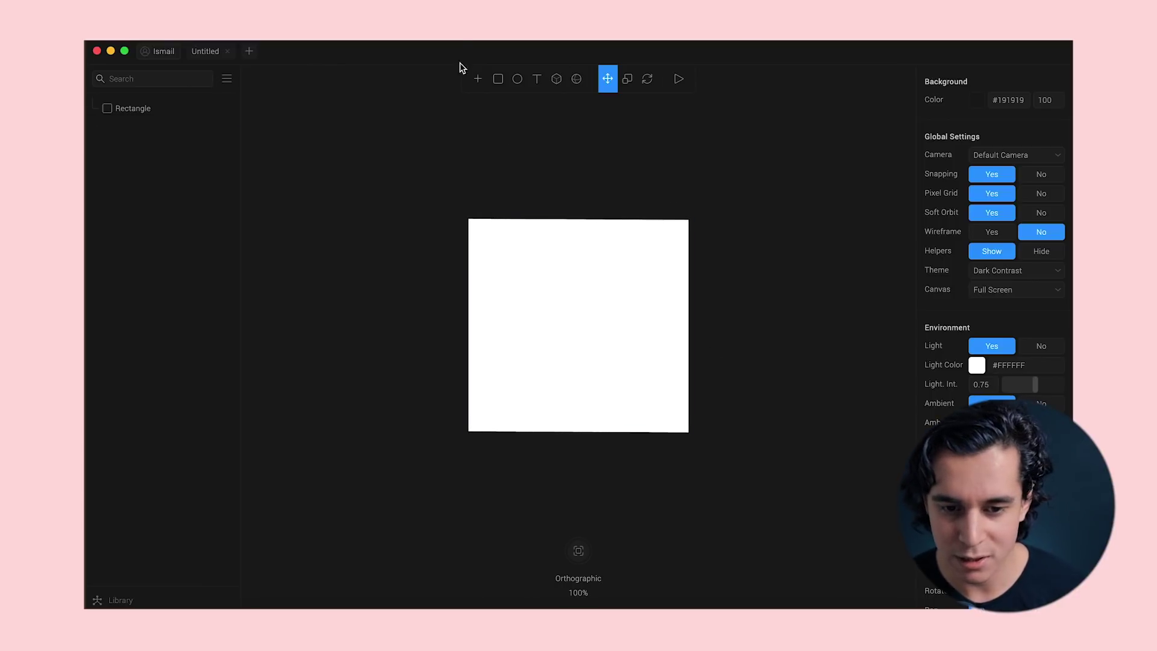
left_click(524, 80)
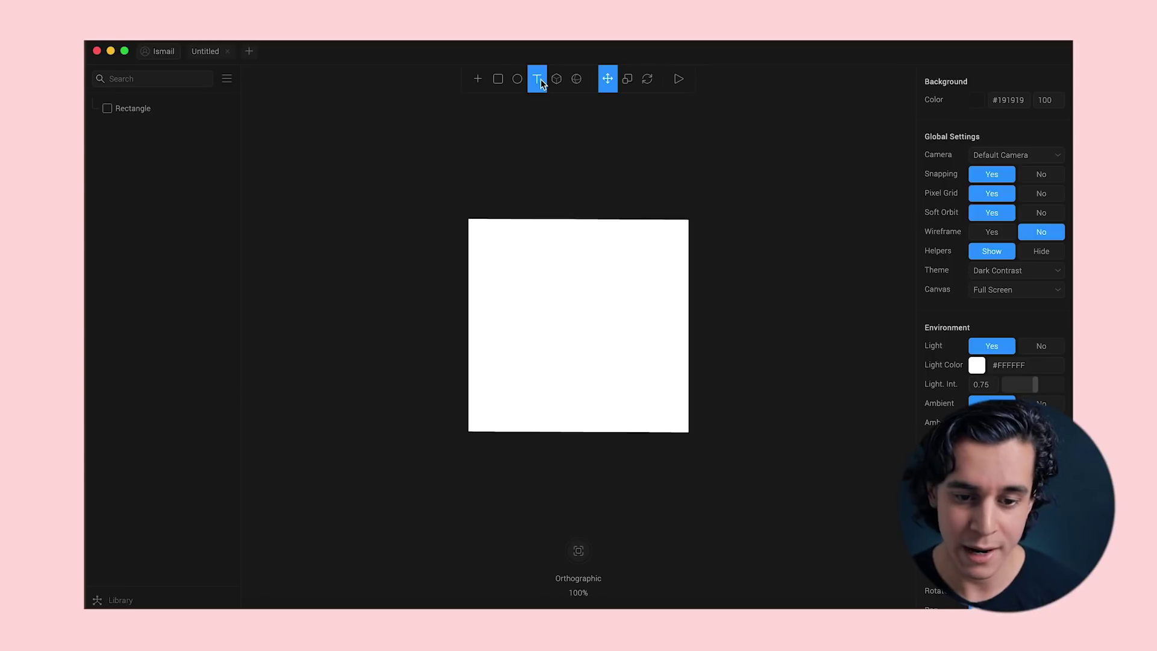
left_click(555, 246)
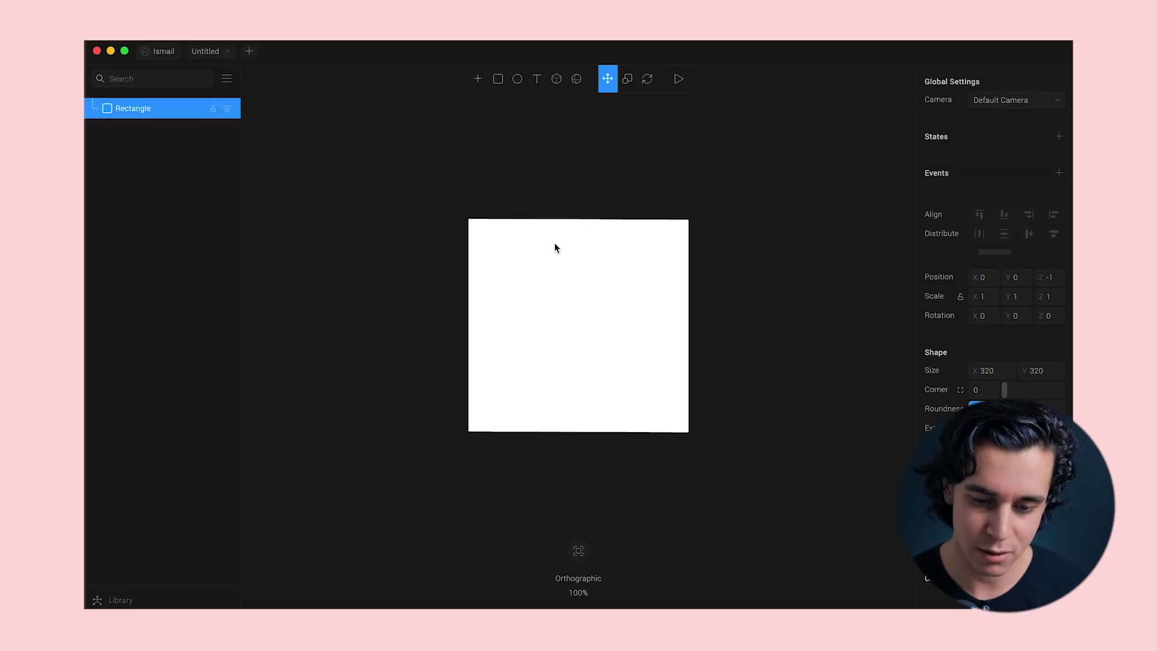
key("BackSpace")
- Draw a cube about 297 × 296 × 292 in the middle of the scene
left_click(556, 80)
left_click_drag(642, 376, 675, 389)
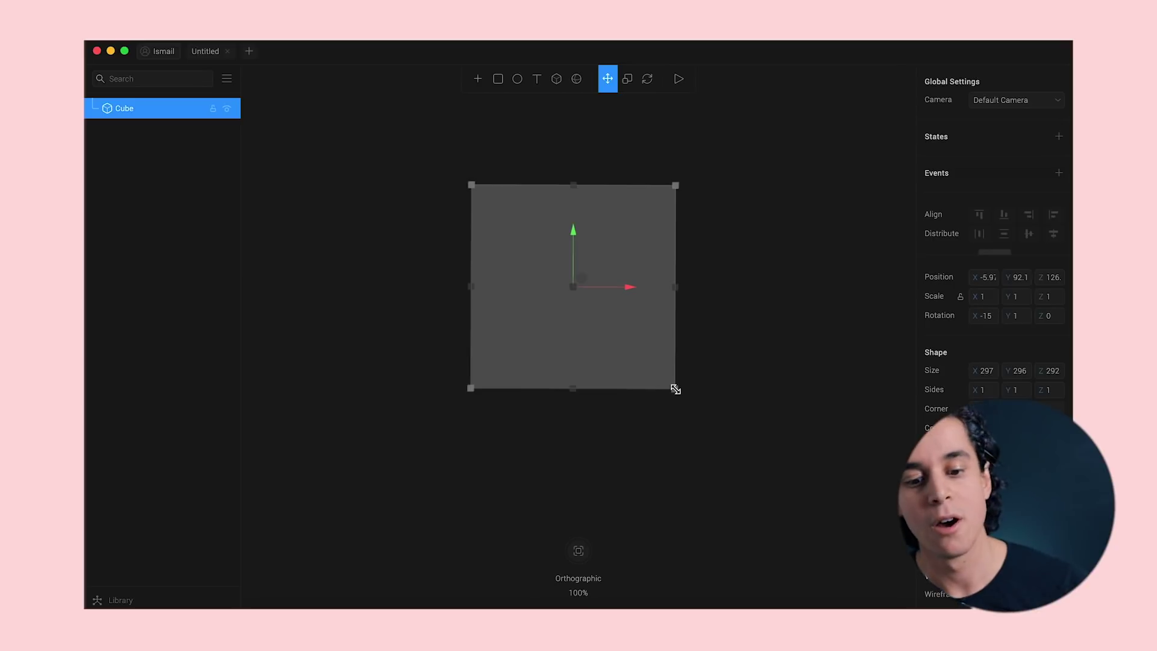
right_click_drag(757, 336, 760, 362)
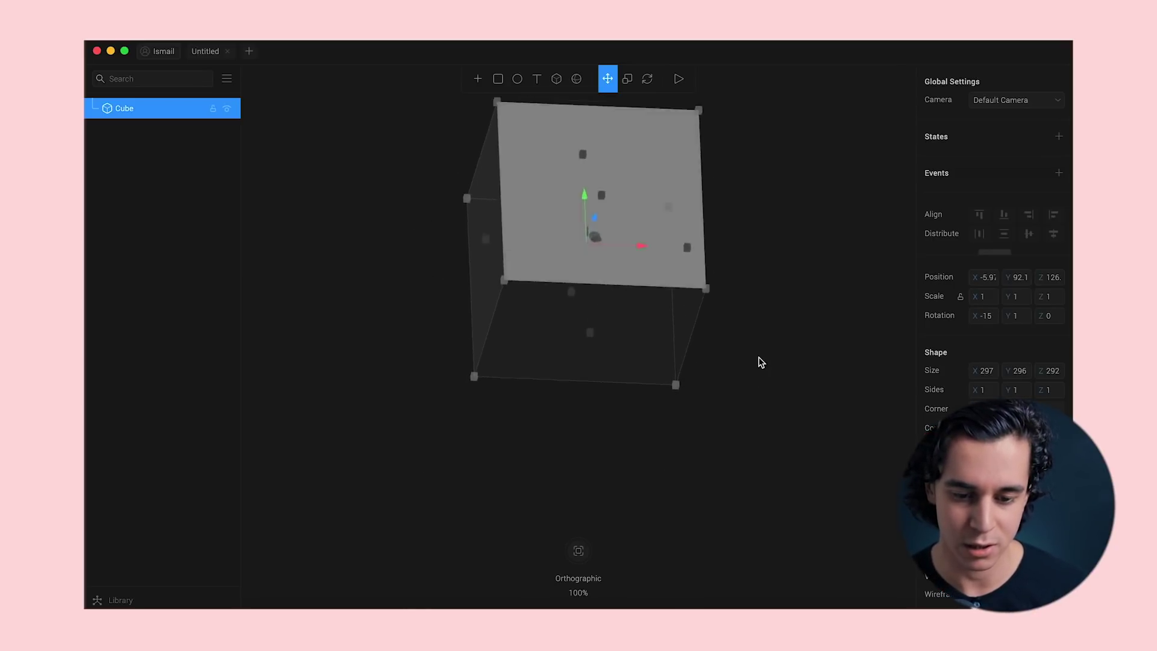
- Look through the insertable object types, and inspect the cube from several angles in the editor and in play mode
left_click(478, 79)
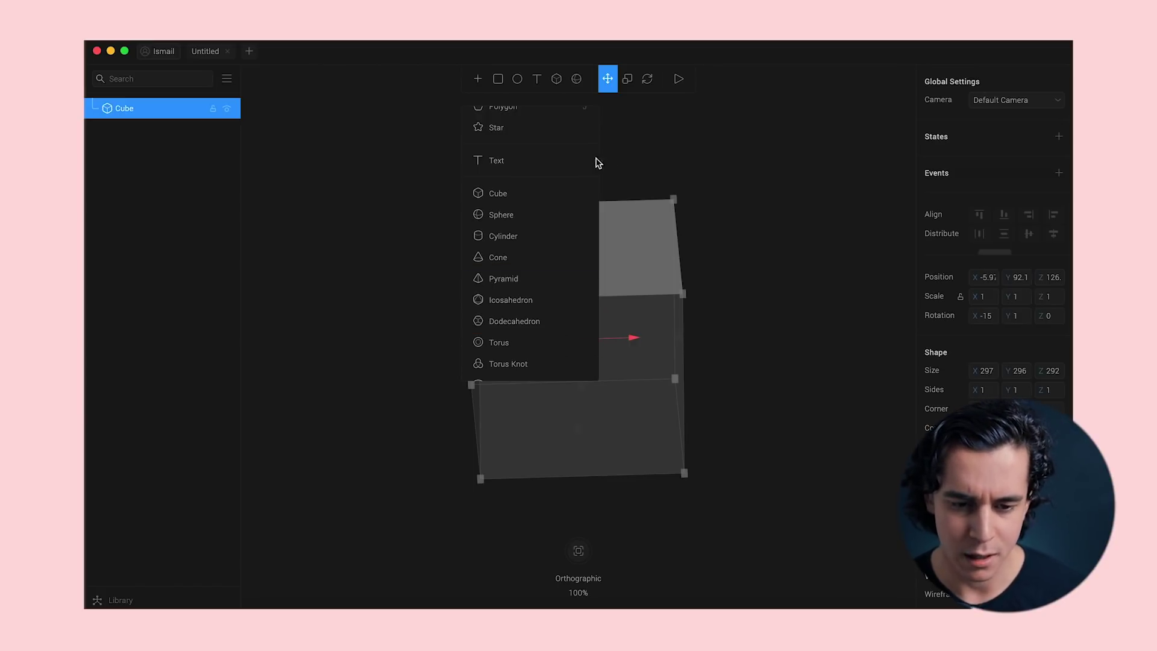
left_click(663, 149)
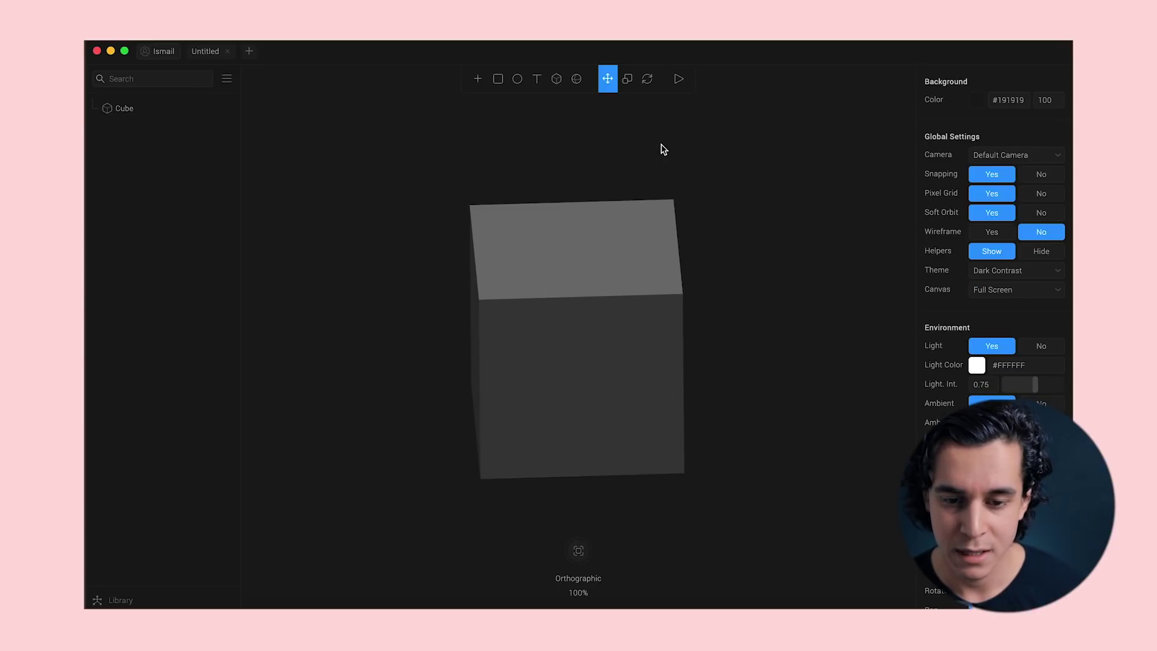
left_click_drag(718, 382, 681, 371)
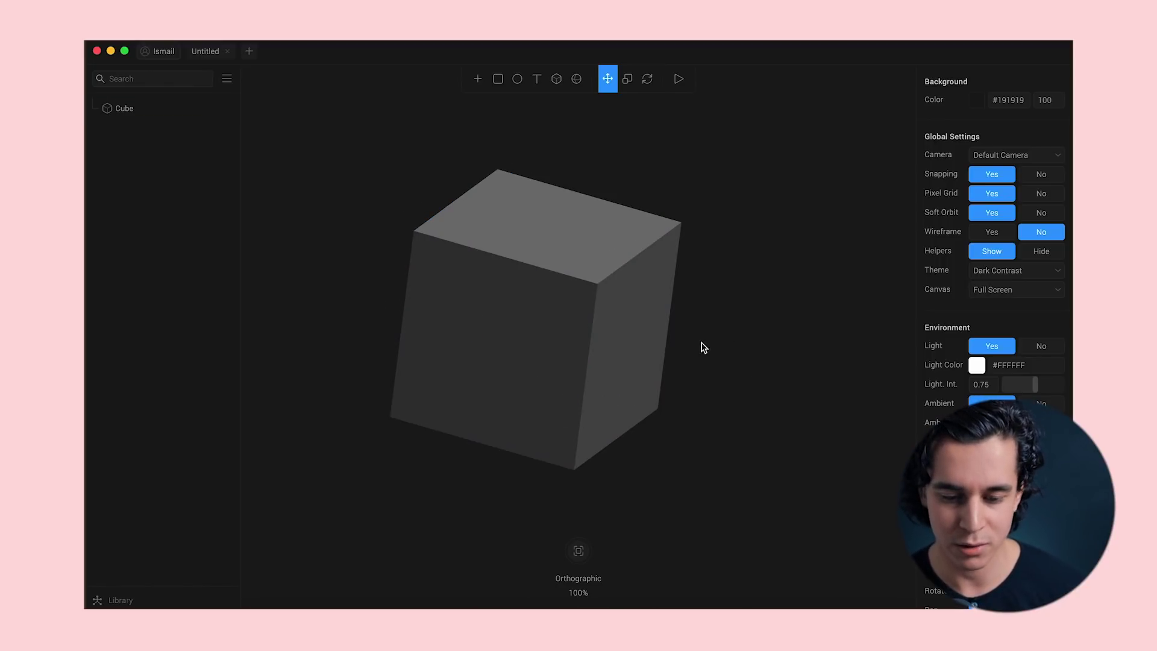
left_click_drag(746, 344, 752, 344)
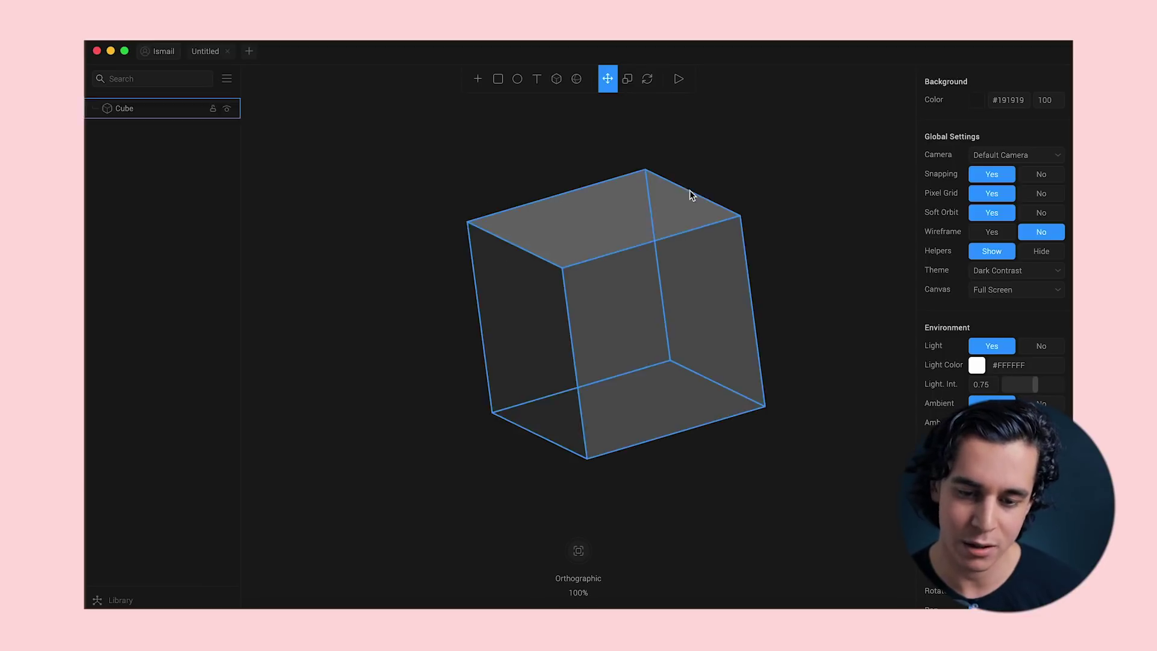
left_click(679, 79)
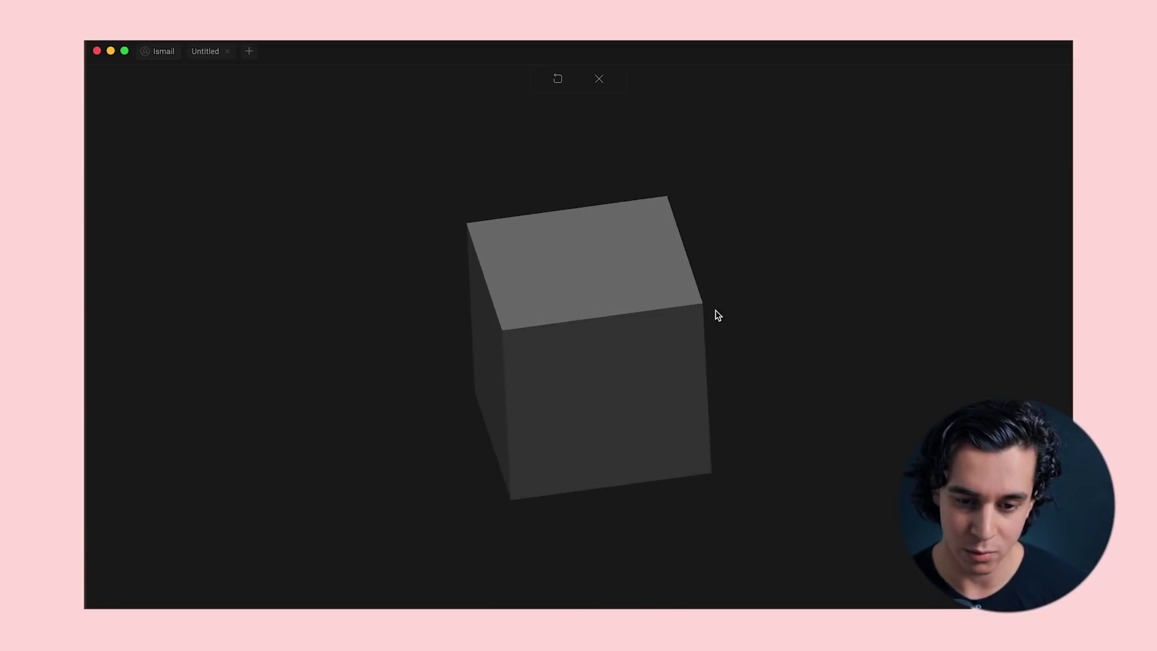
left_click(599, 80)
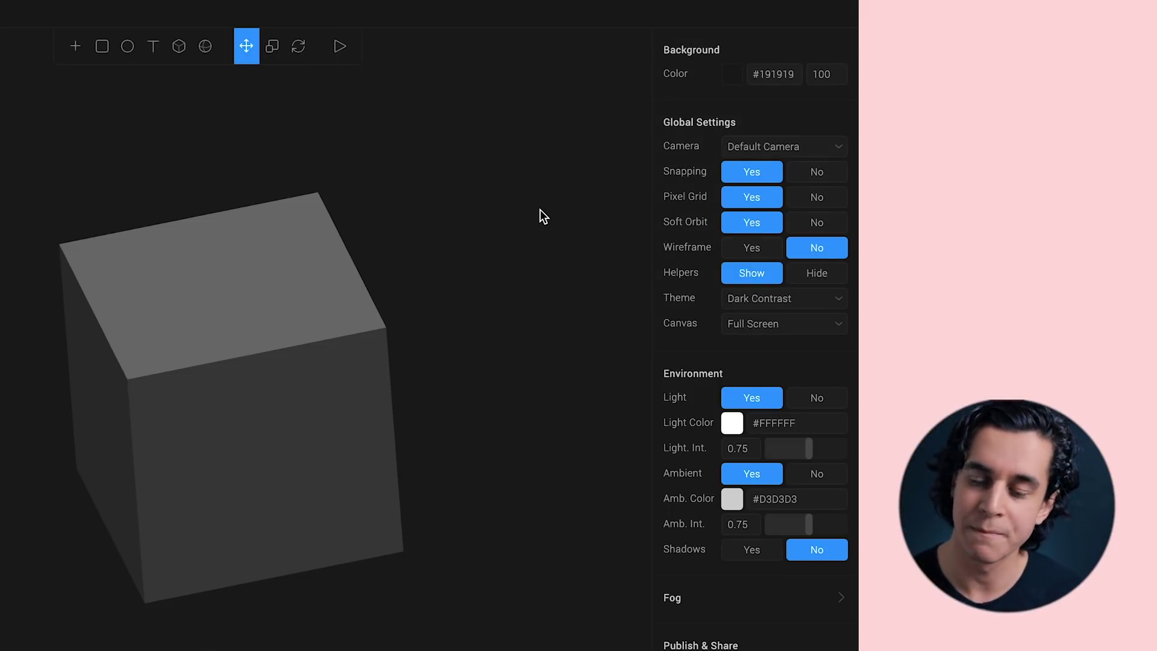
- Set the scene's background color to #FFFFFF
left_click(779, 74)
type("#FFFFFF")
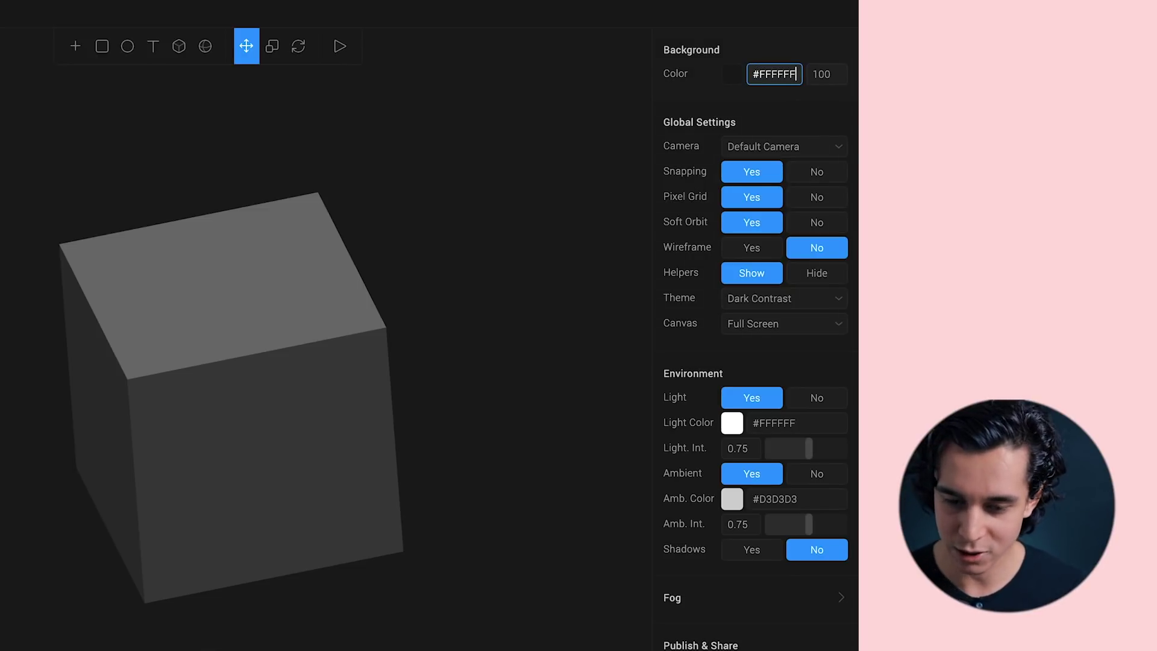
key("Return")
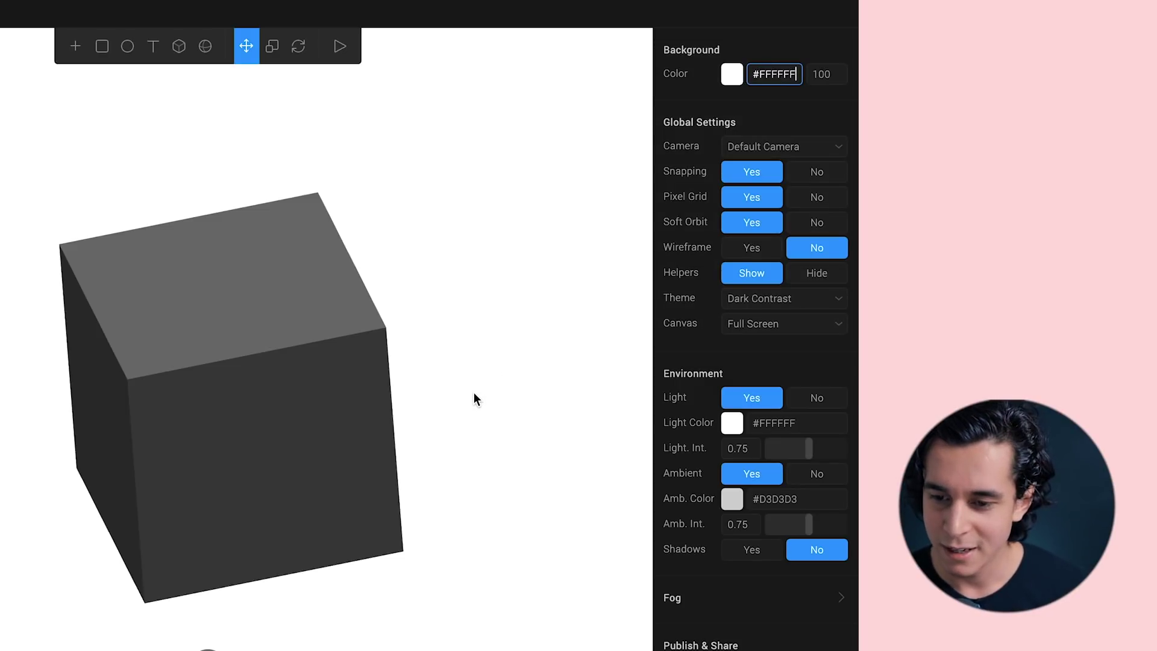
left_click(485, 329)
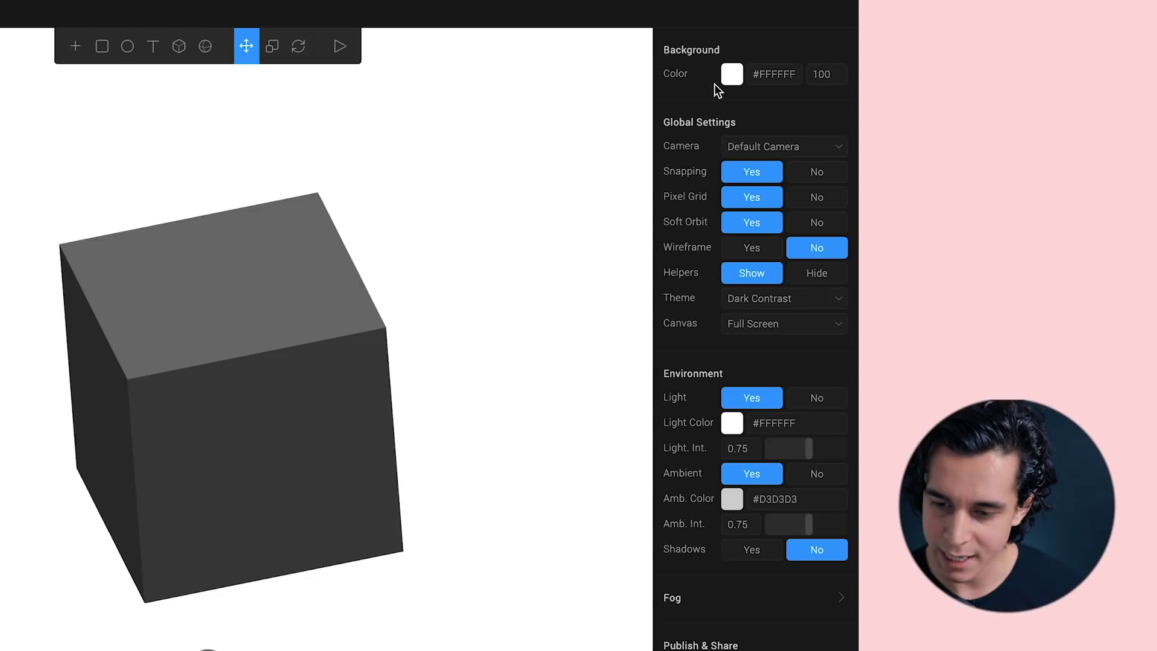
- Set the environment's light intensity to 0.2 and ambient intensity to 1, with shadows enabled
scroll(701, 446, "down", 1)
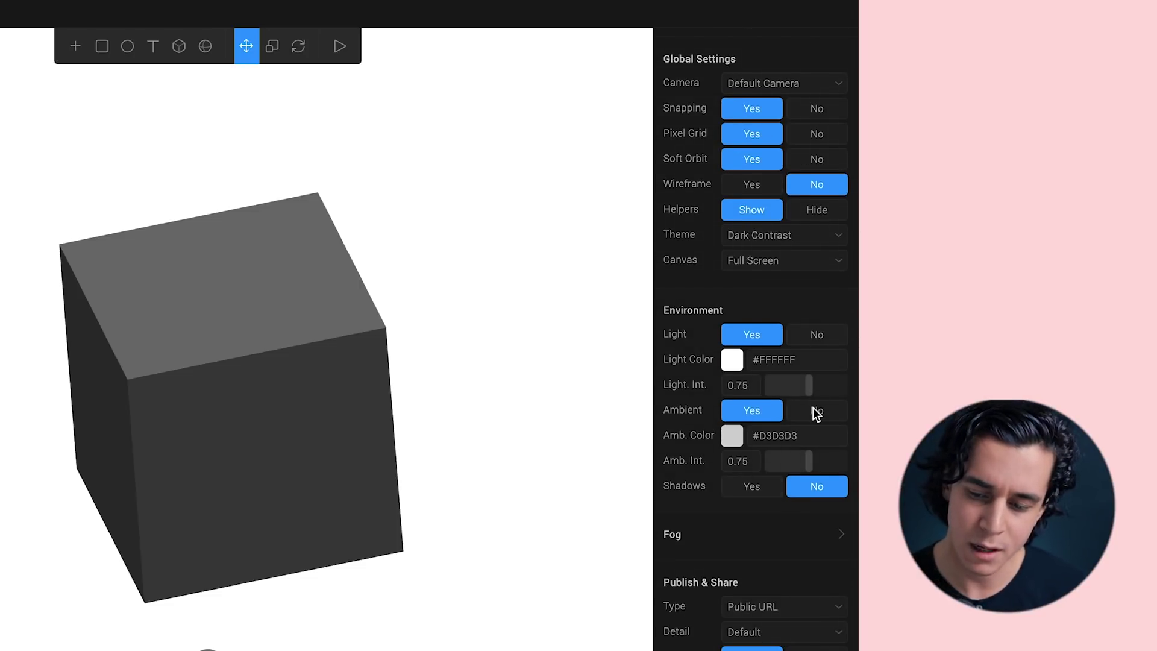
left_click_drag(803, 384, 810, 457)
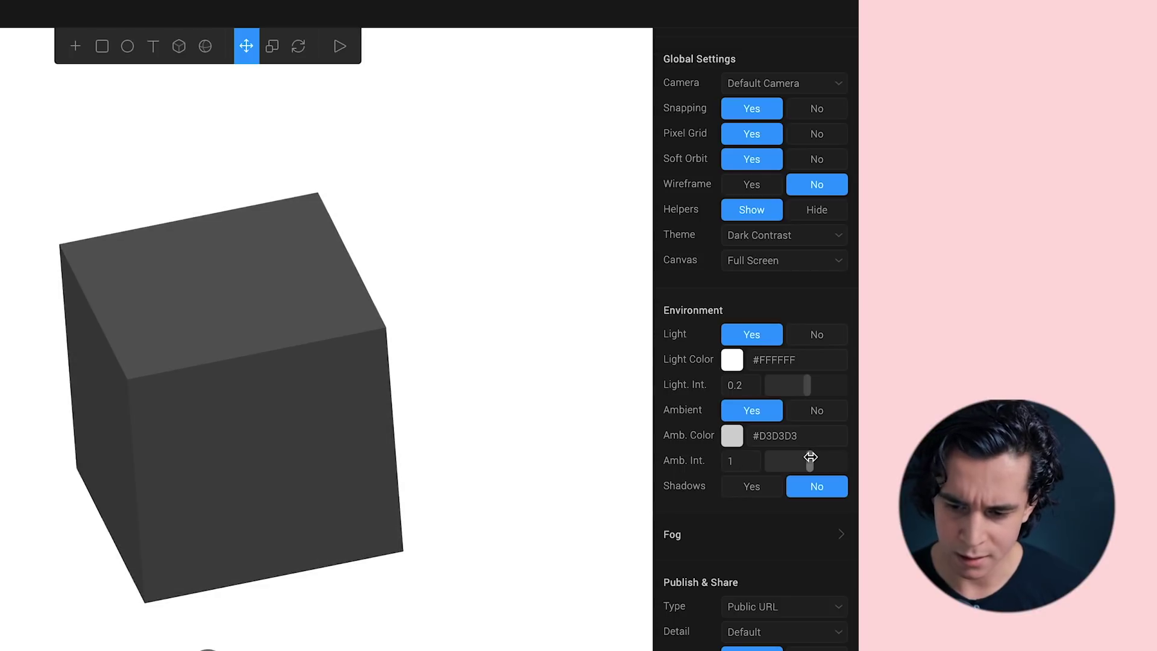
left_click(764, 487)
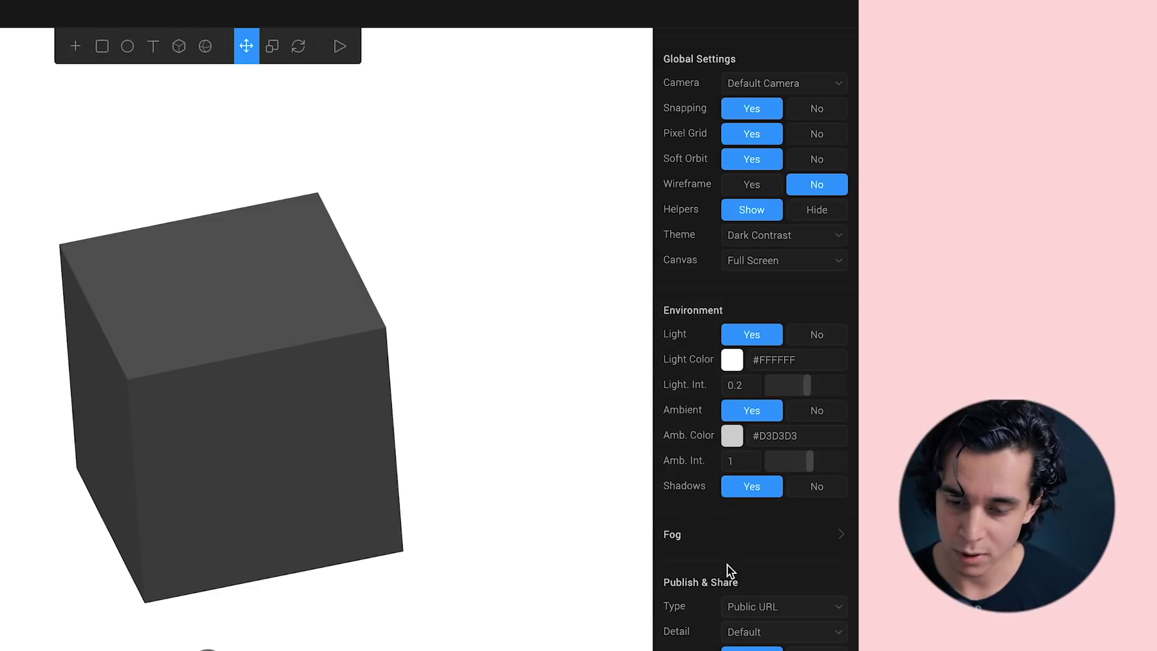
- Try the scene fog with a Near distance of 740, and disable it again
scroll(725, 530, "down", 1)
left_click(722, 476)
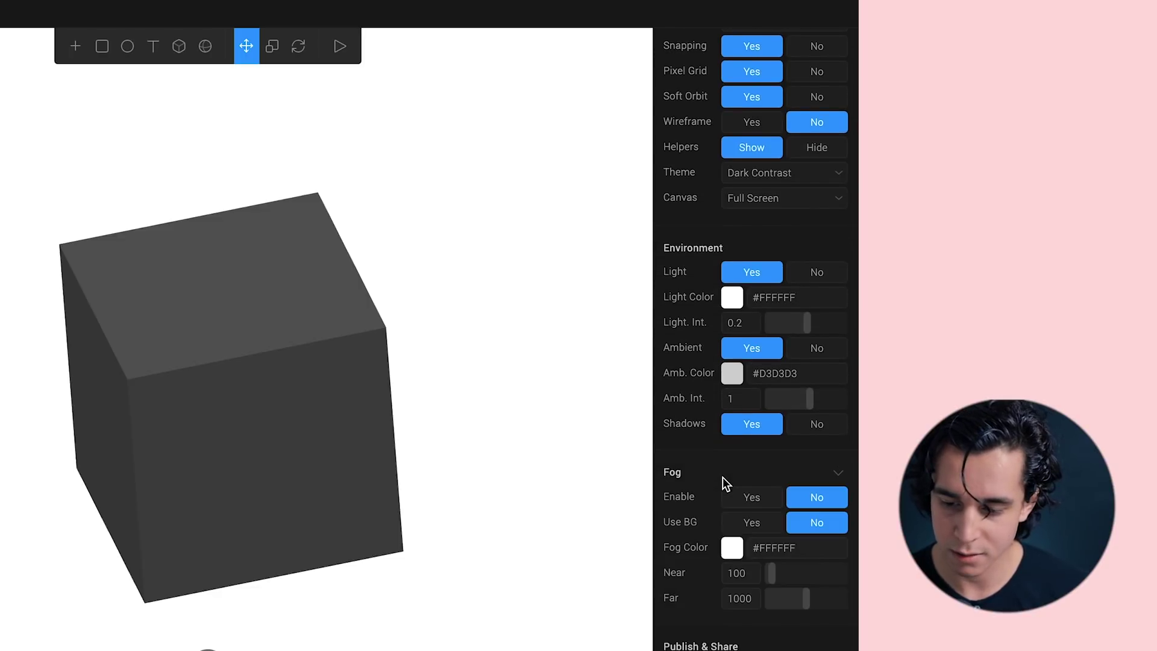
left_click(763, 502)
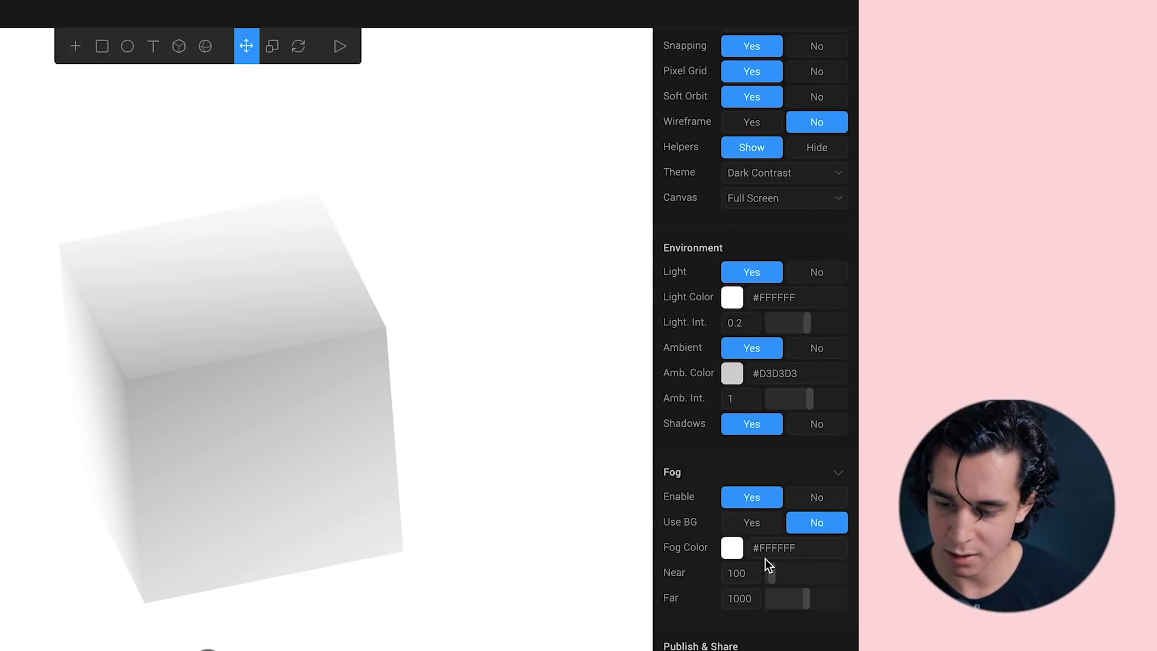
left_click_drag(778, 571, 796, 570)
mouse_move(304, 635)
left_mouse_down()
mouse_move(359, 632)
mouse_move(294, 624)
left_mouse_up()
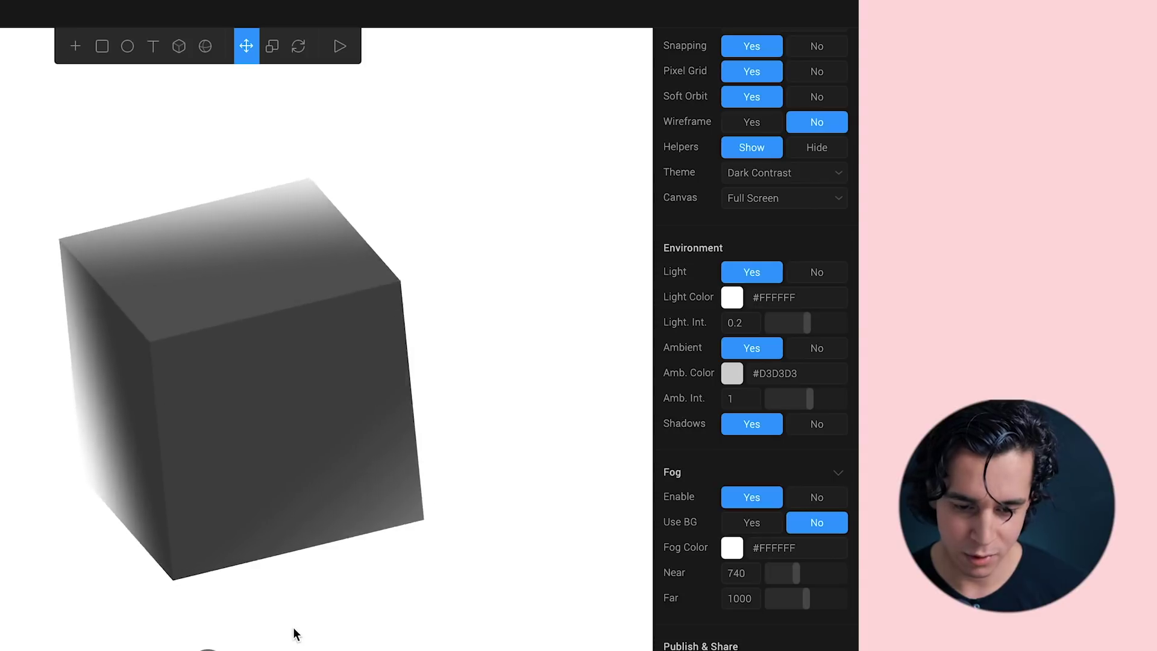
left_click(807, 495)
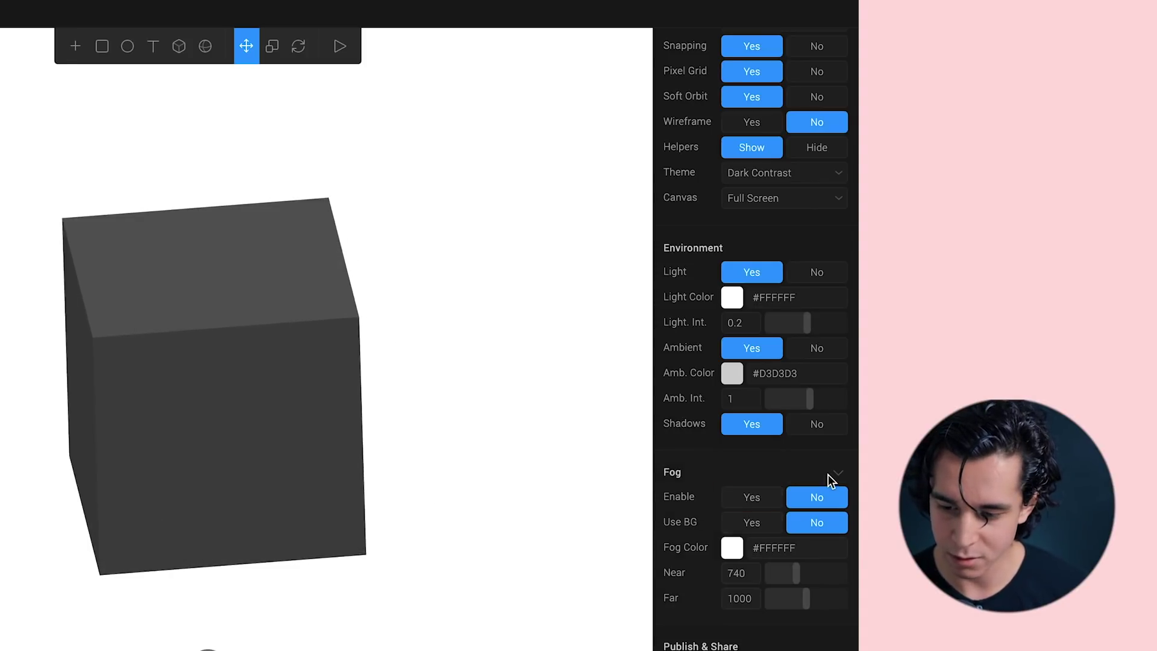
left_click(838, 475)
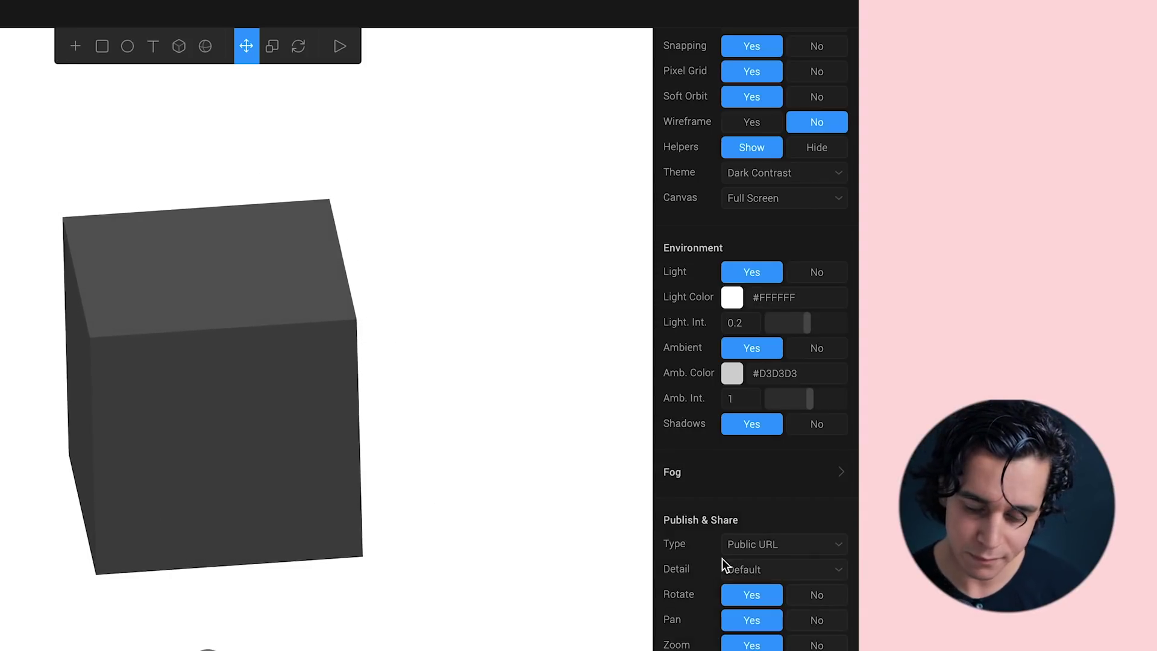
- Export the scene as a Public URL, select the generated link and close the link dialog
scroll(783, 638, "down", 1)
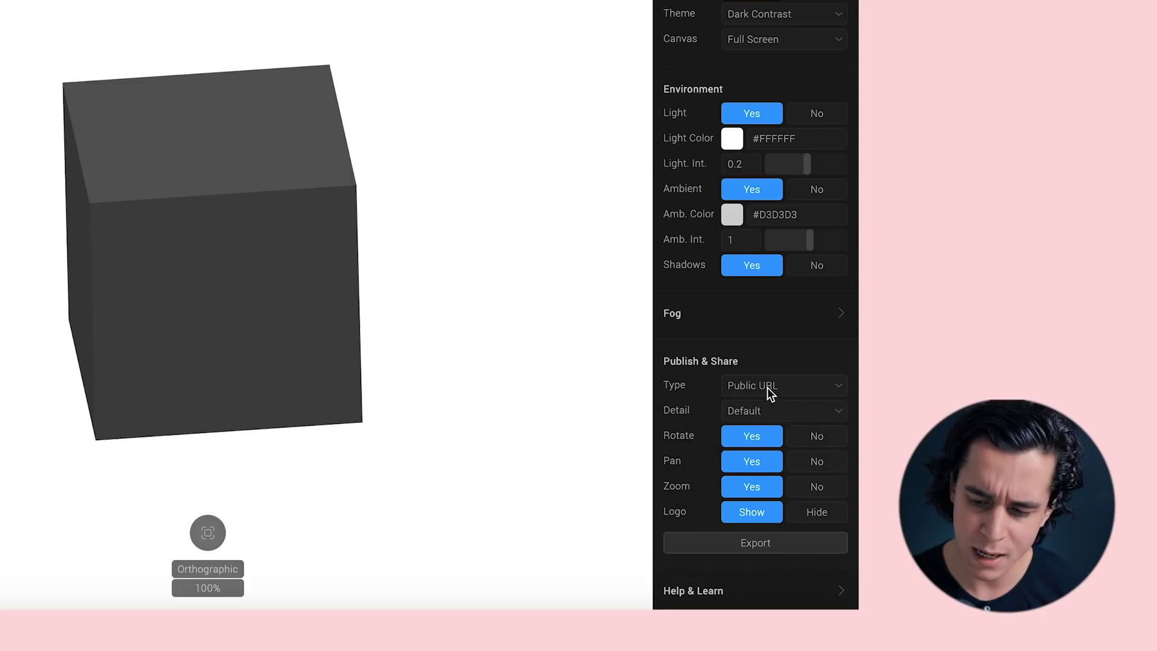
left_click(760, 545)
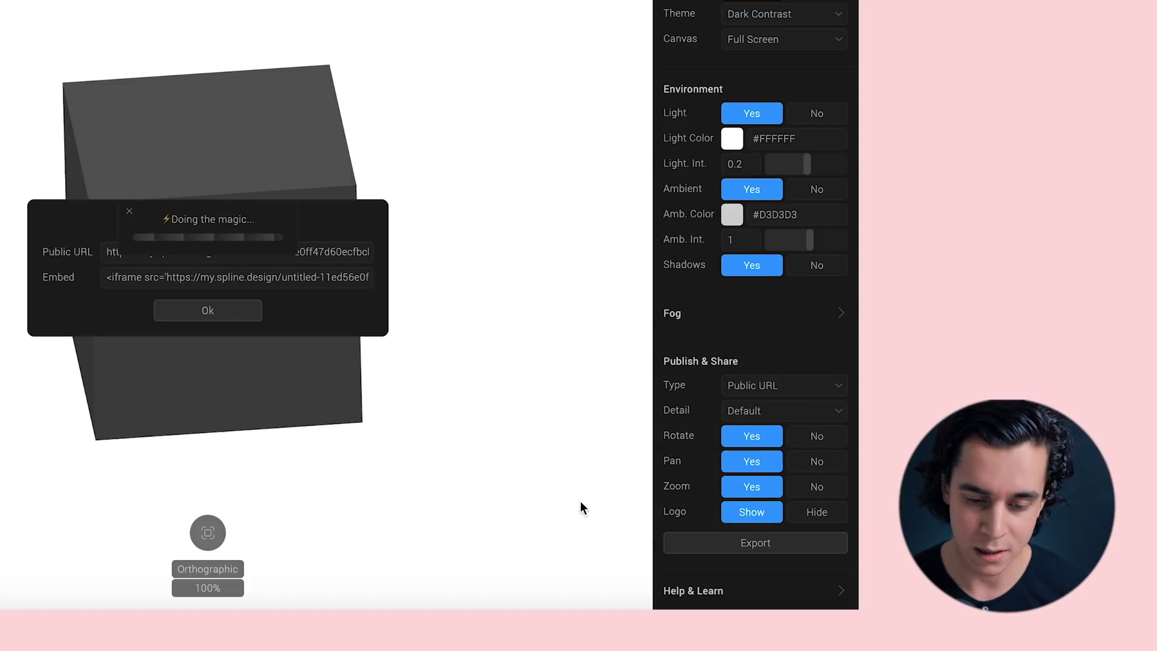
left_click(141, 251)
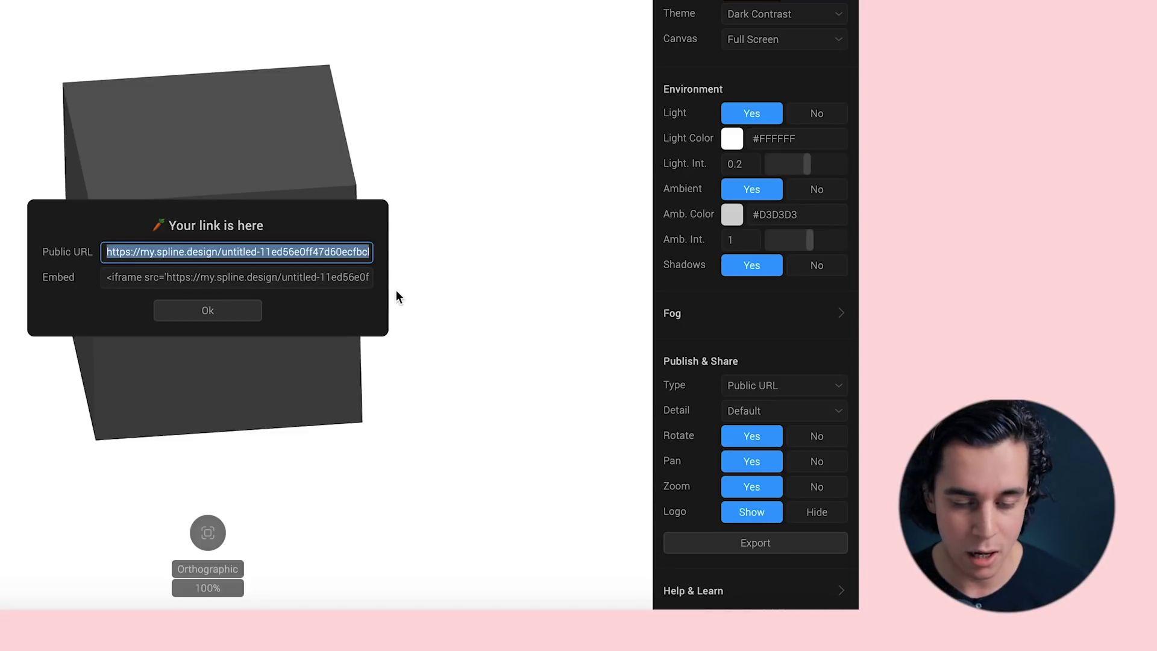
left_click(428, 328)
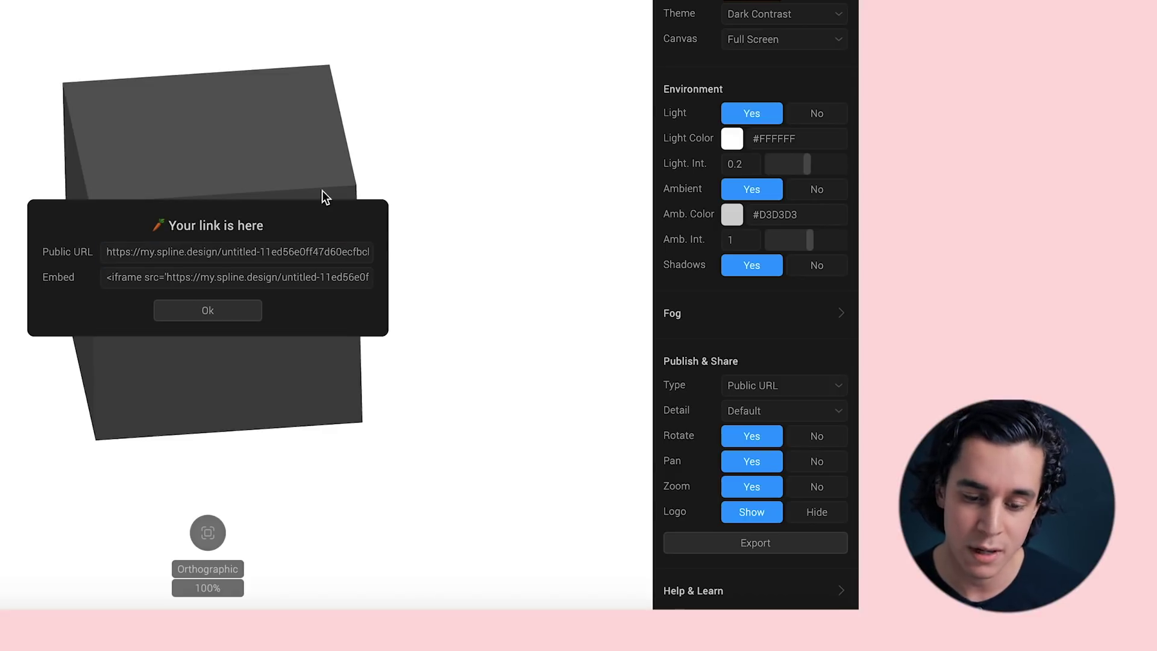
left_click(225, 311)
- Preview the scene in play mode, orbit the cube there and return to editing
left_click(681, 80)
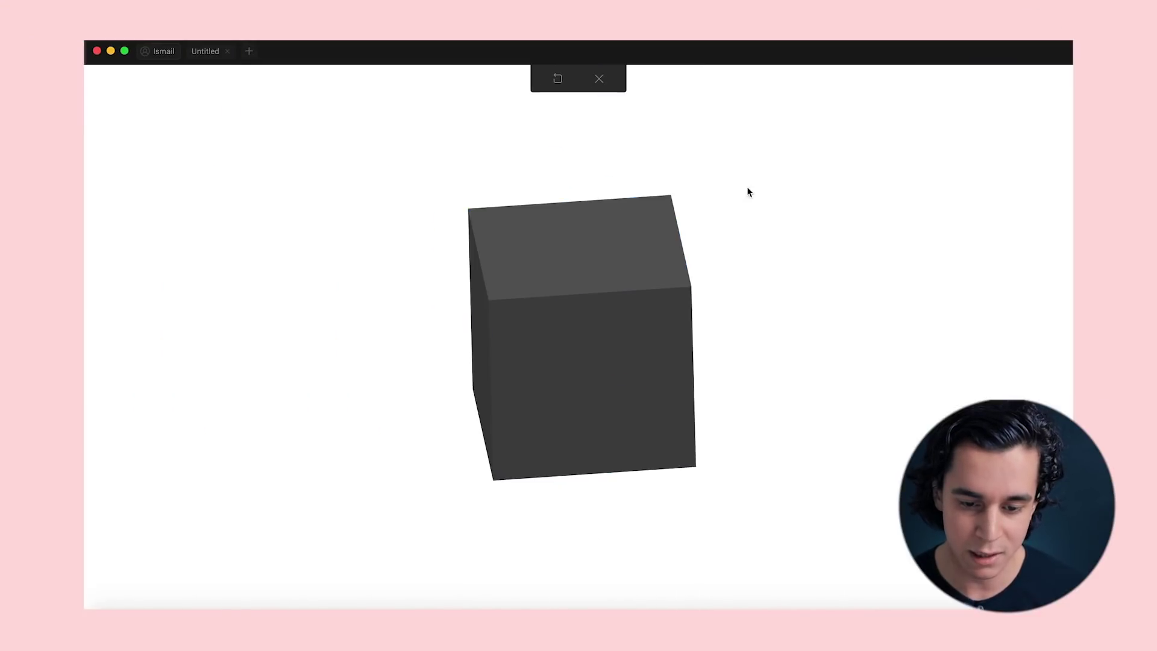
left_click_drag(733, 367, 659, 381)
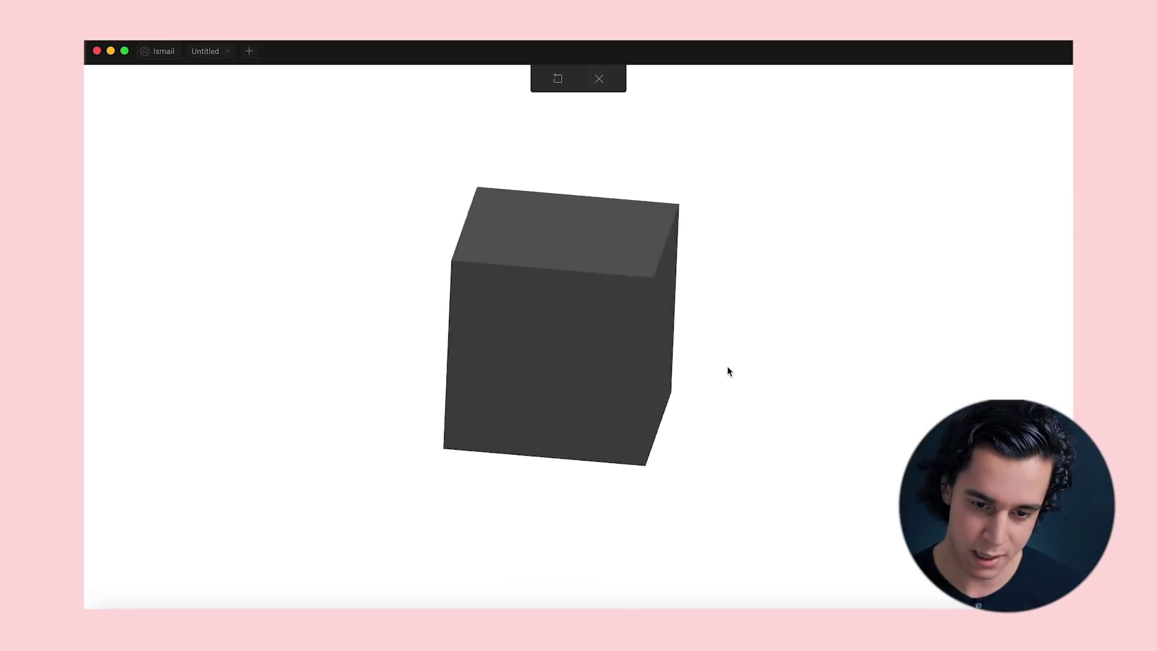
left_click(599, 78)
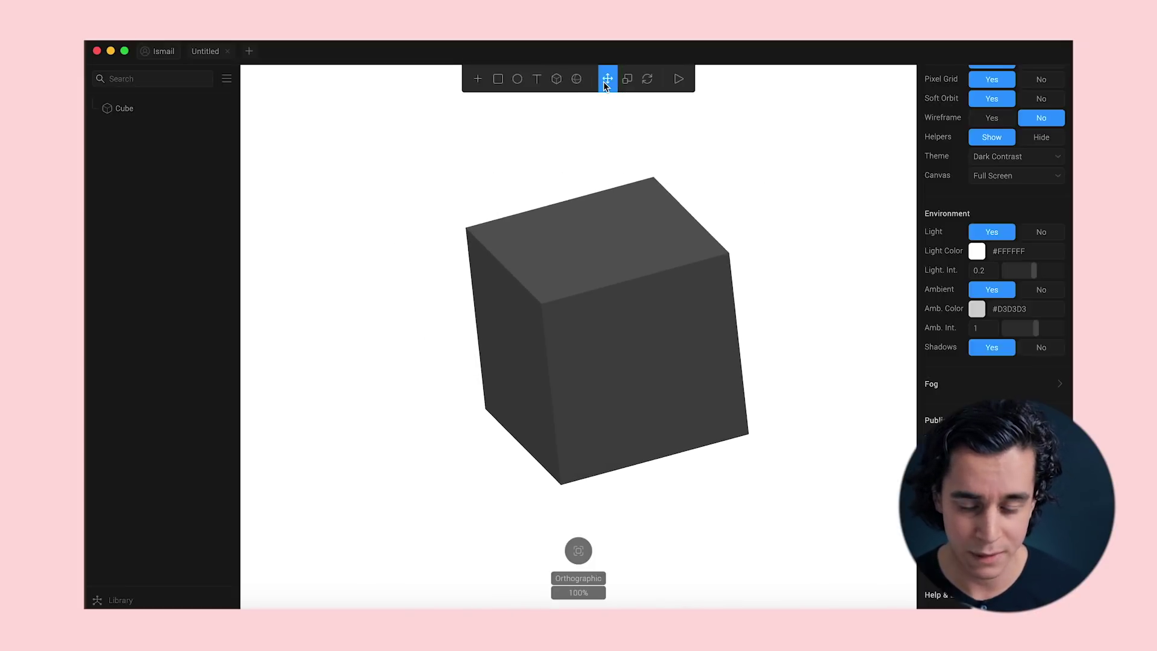
- Check the cube's own properties, and turn off shadows in the scene's environment settings
left_click(422, 317)
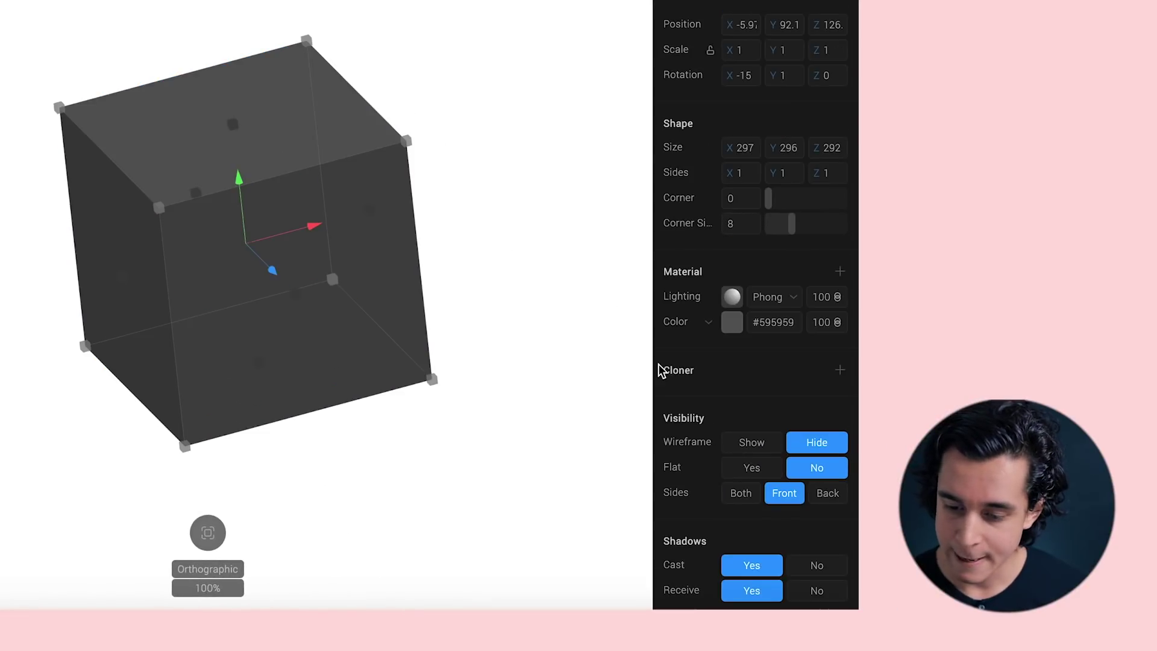
left_click(485, 433)
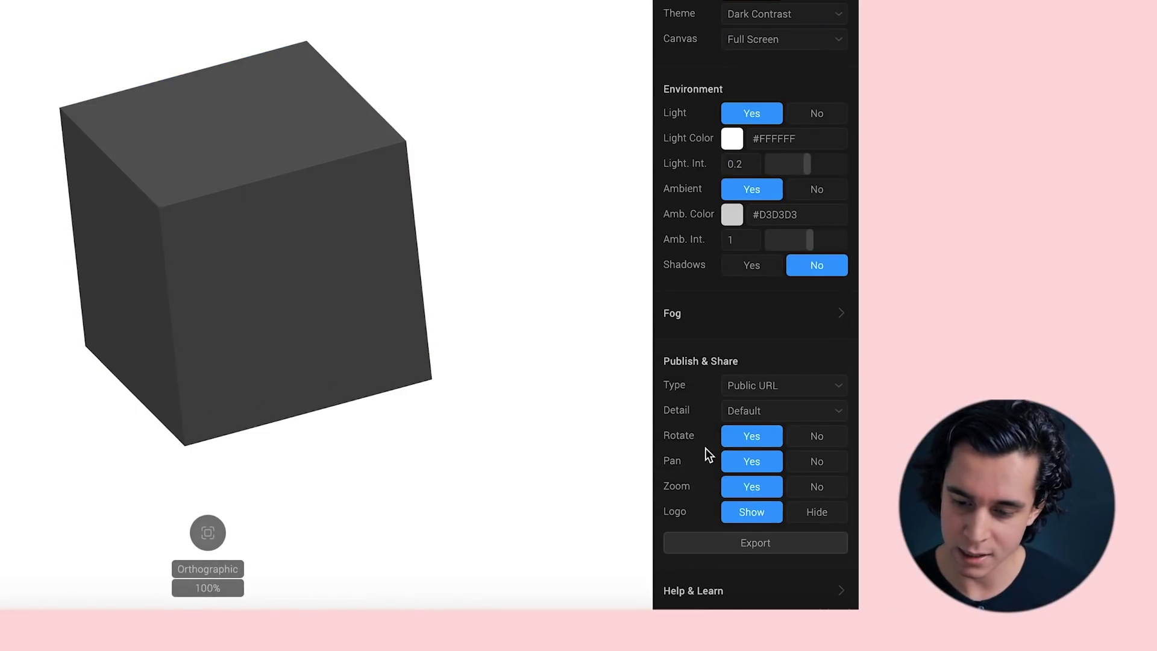
- Export the scene again to view its iframe embed code, and look through the other export types
left_click(740, 542)
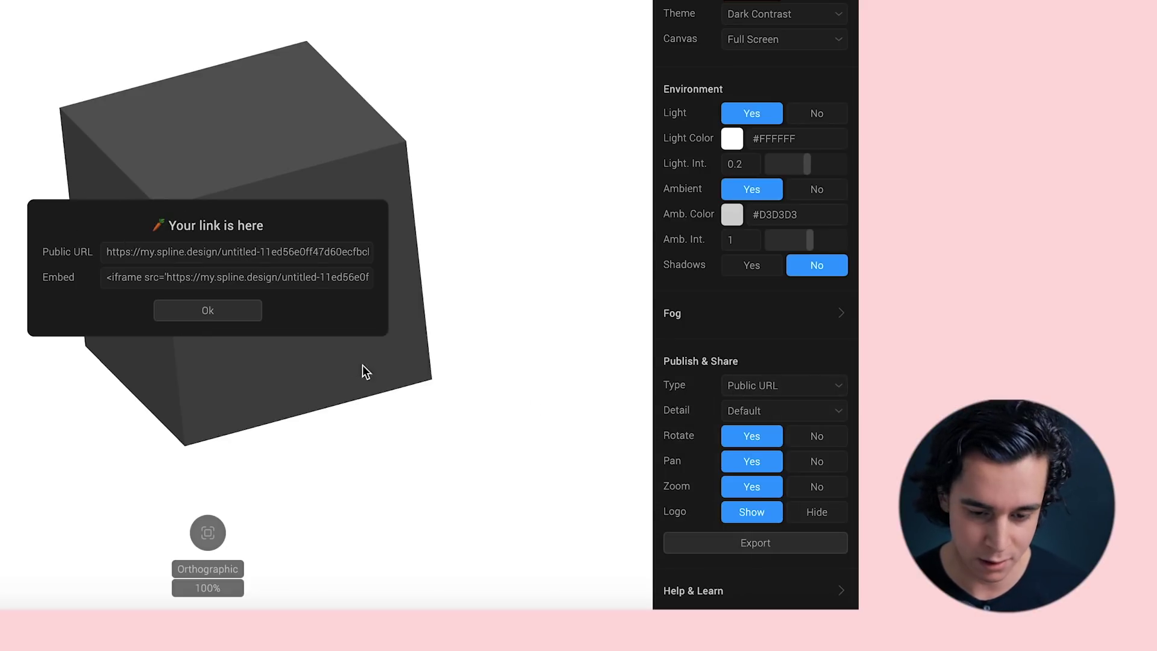
left_click(217, 278)
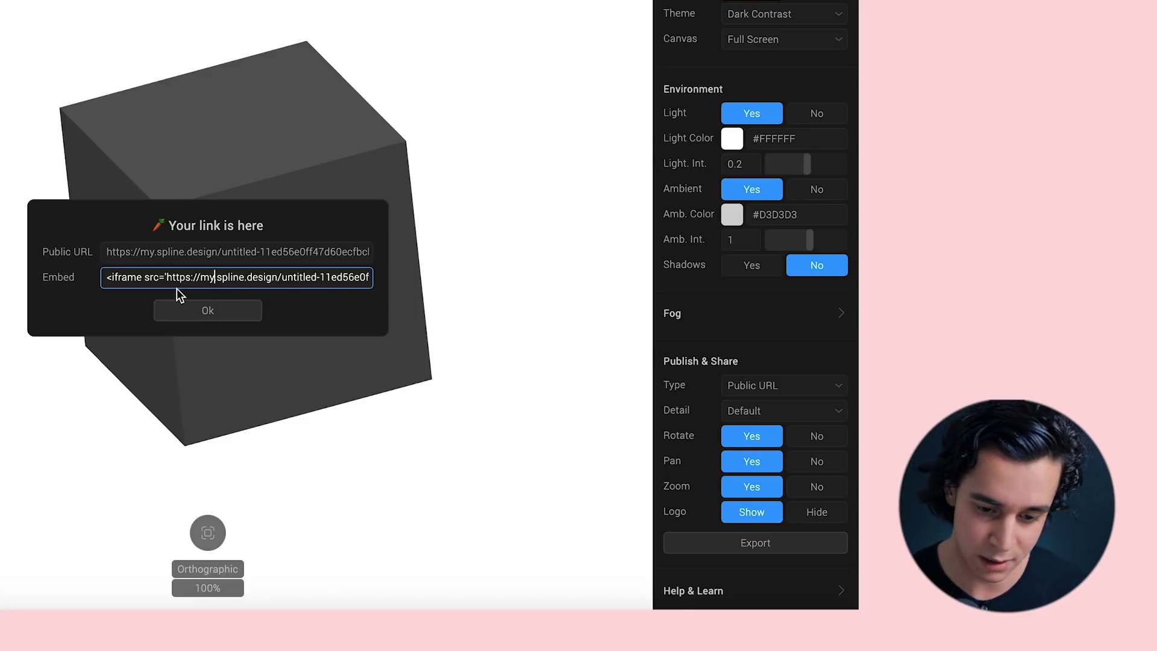
left_click(202, 311)
left_click(791, 386)
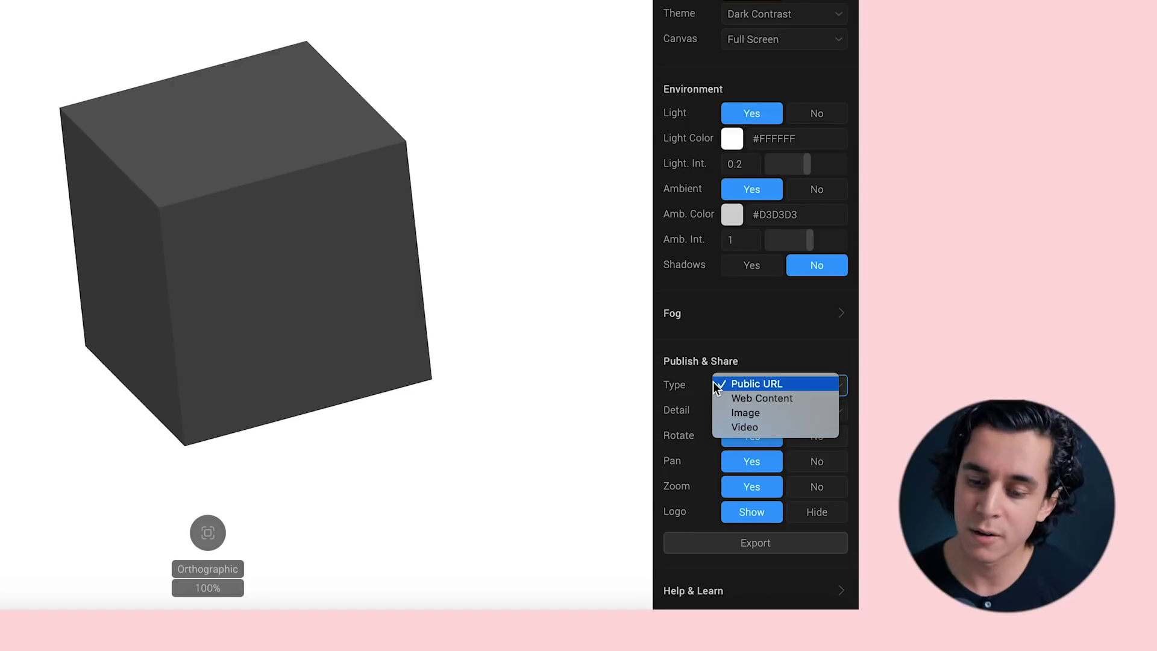
left_click(689, 359)
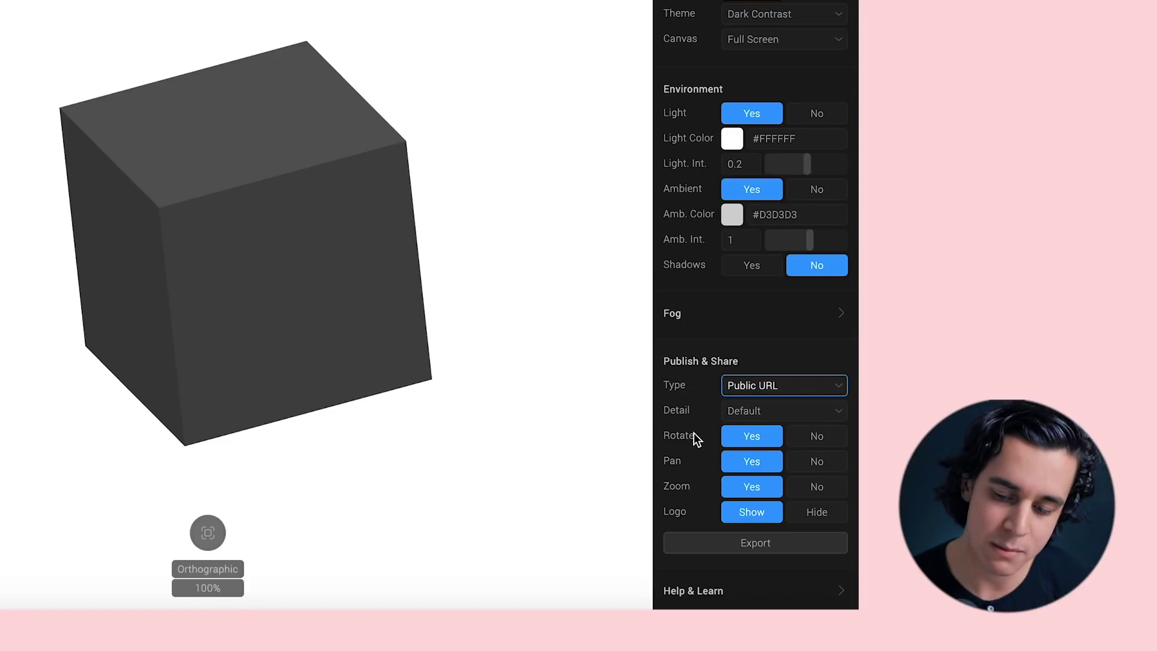
- Orbit around the cube, and try switching the publish settings' Rotate option to No before restoring it to Yes
left_click_drag(385, 320, 419, 254, "alt")
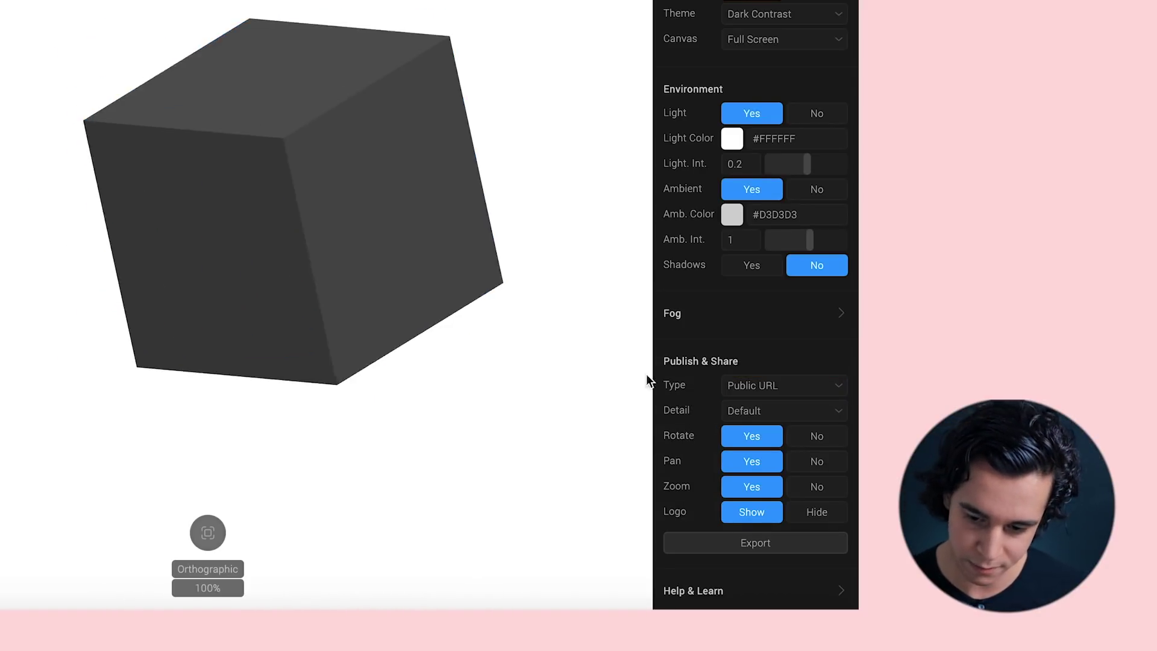
left_click(826, 438)
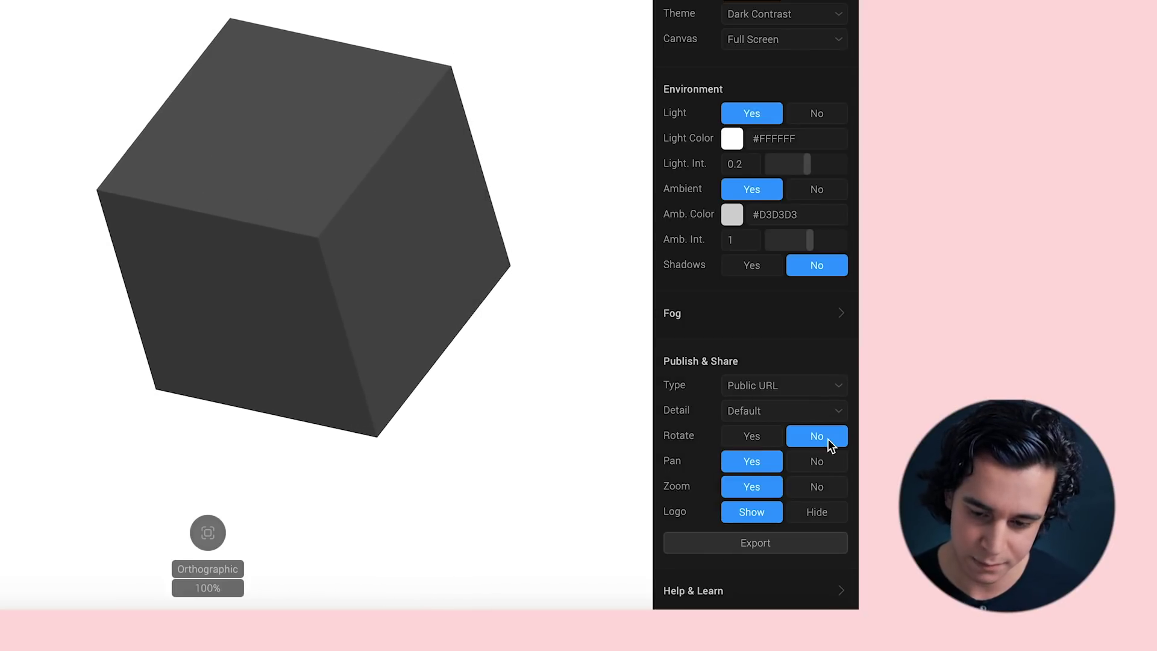
left_click(768, 434)
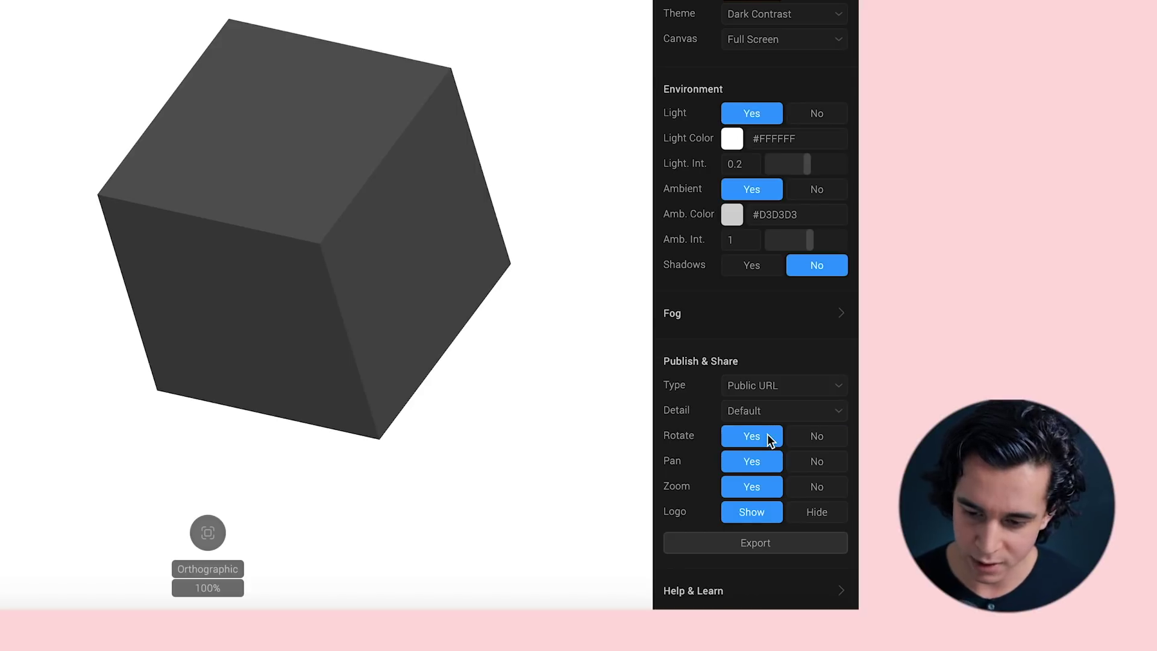
- Add a second state to the cube and switch between the Base State and State 1
left_click(371, 239)
scroll(741, 210, "up", 3)
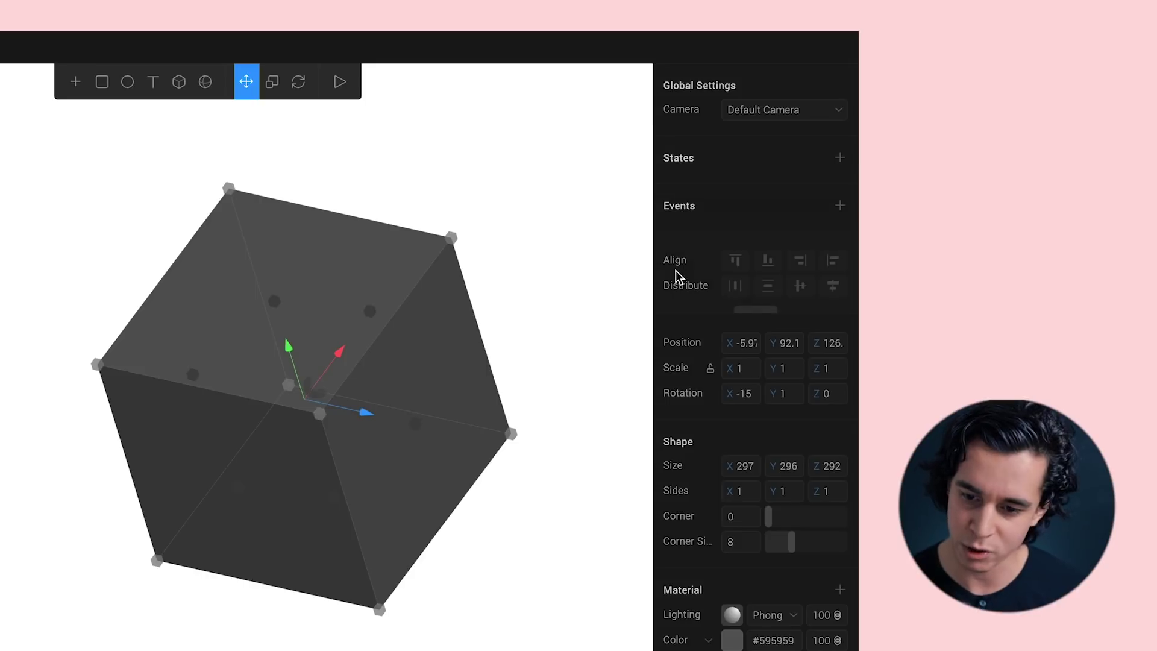
left_click(842, 159)
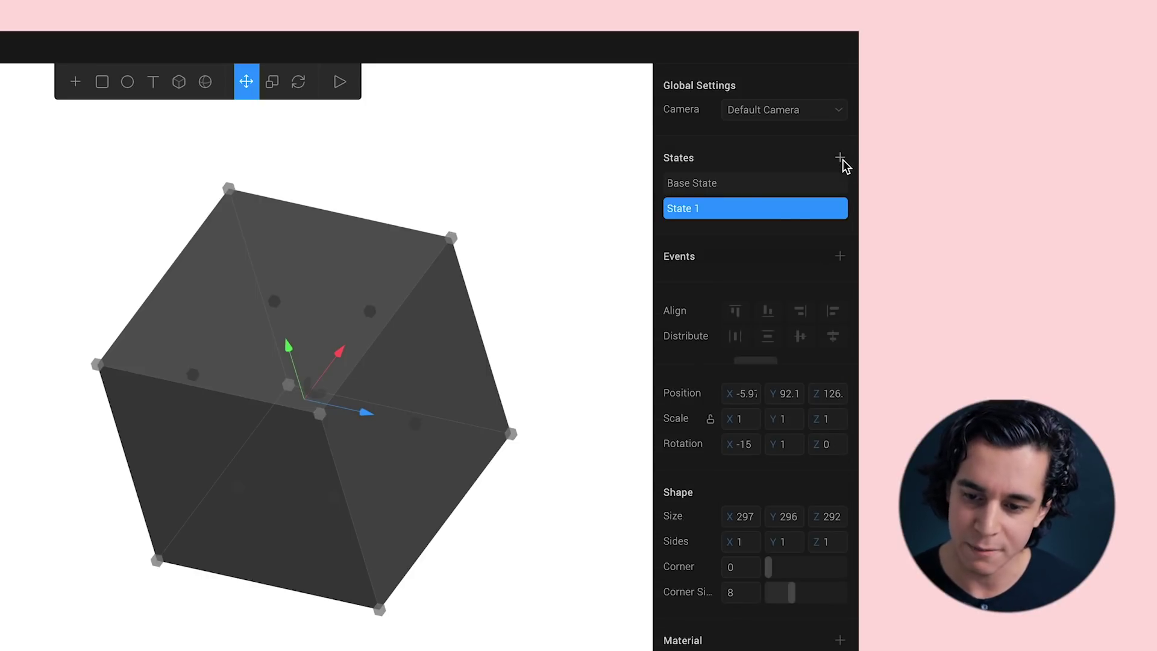
left_click(736, 185)
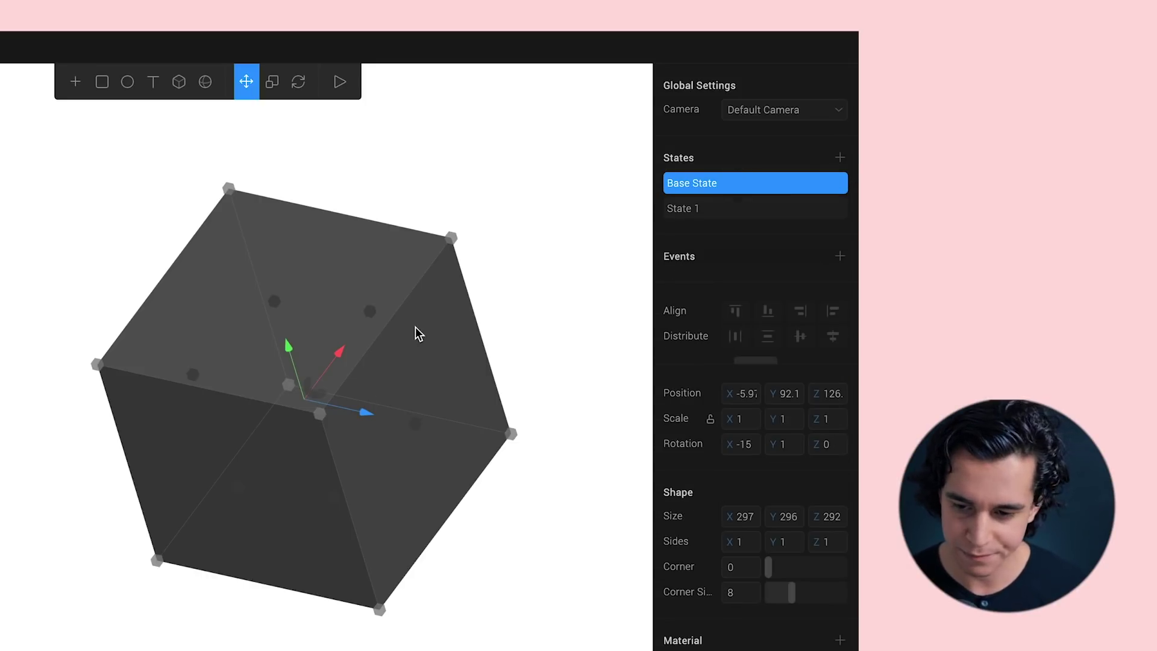
left_click(708, 214)
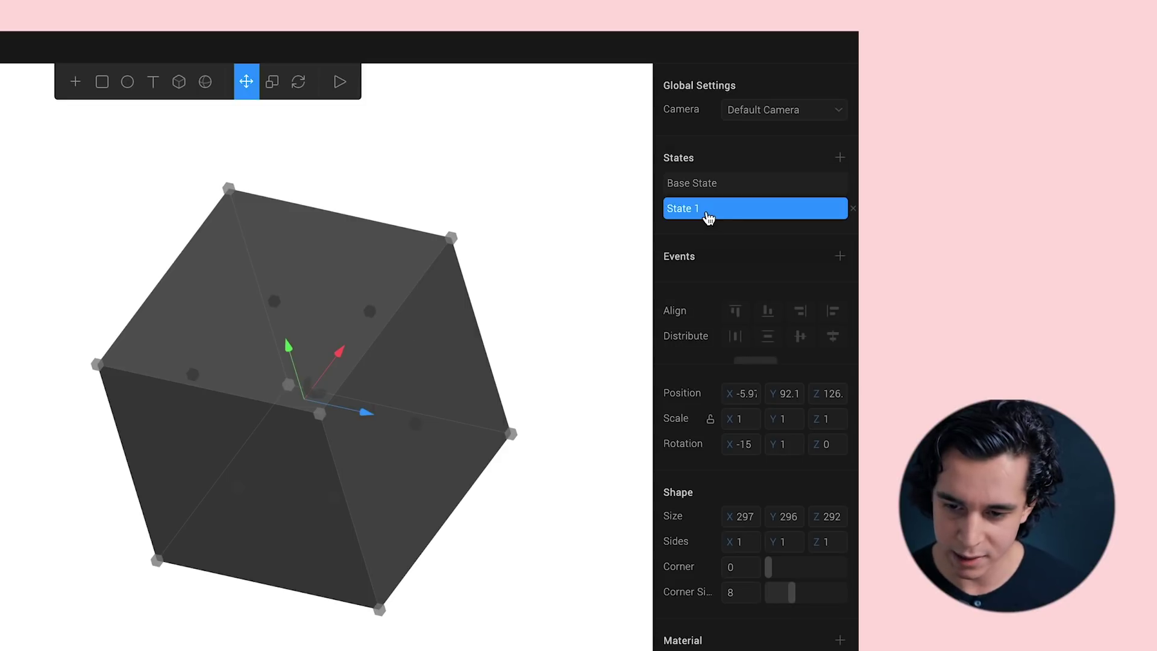
- Add an event to the cube that triggers State 1 on Mouse Hover
left_click(841, 258)
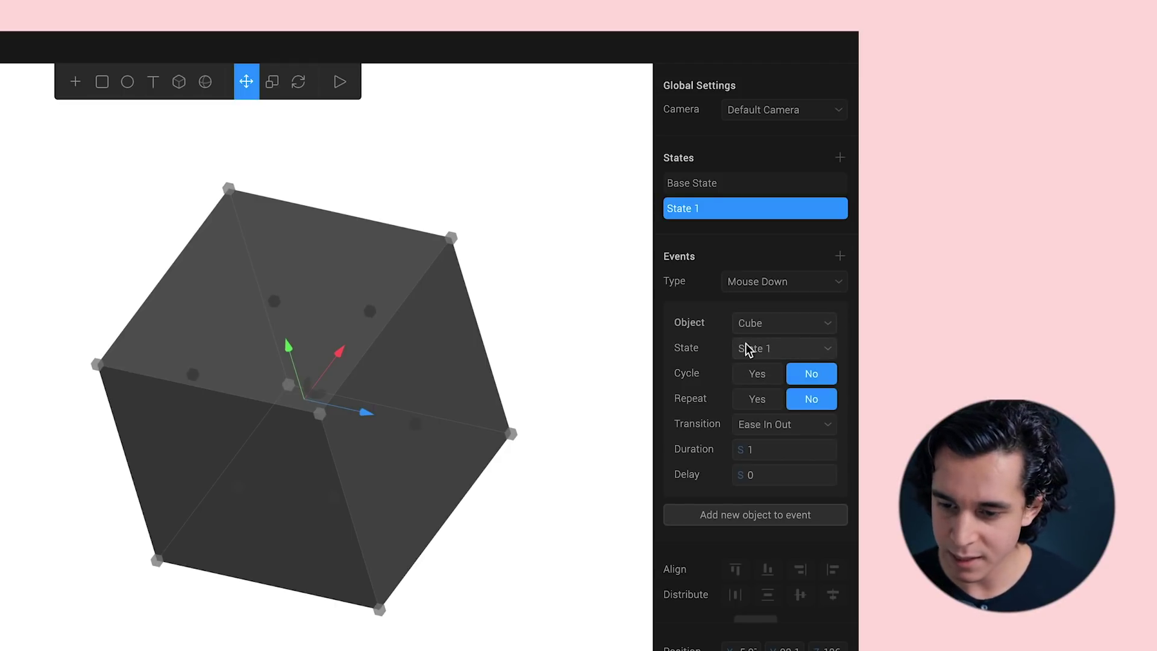
left_click(763, 279)
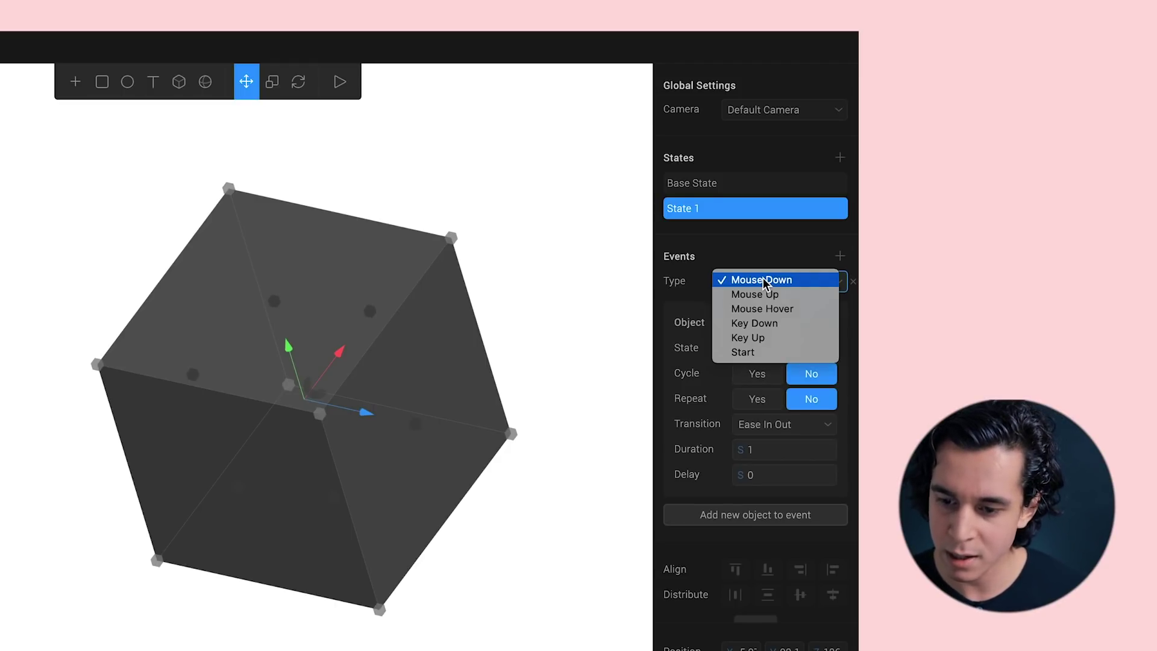
left_click(785, 309)
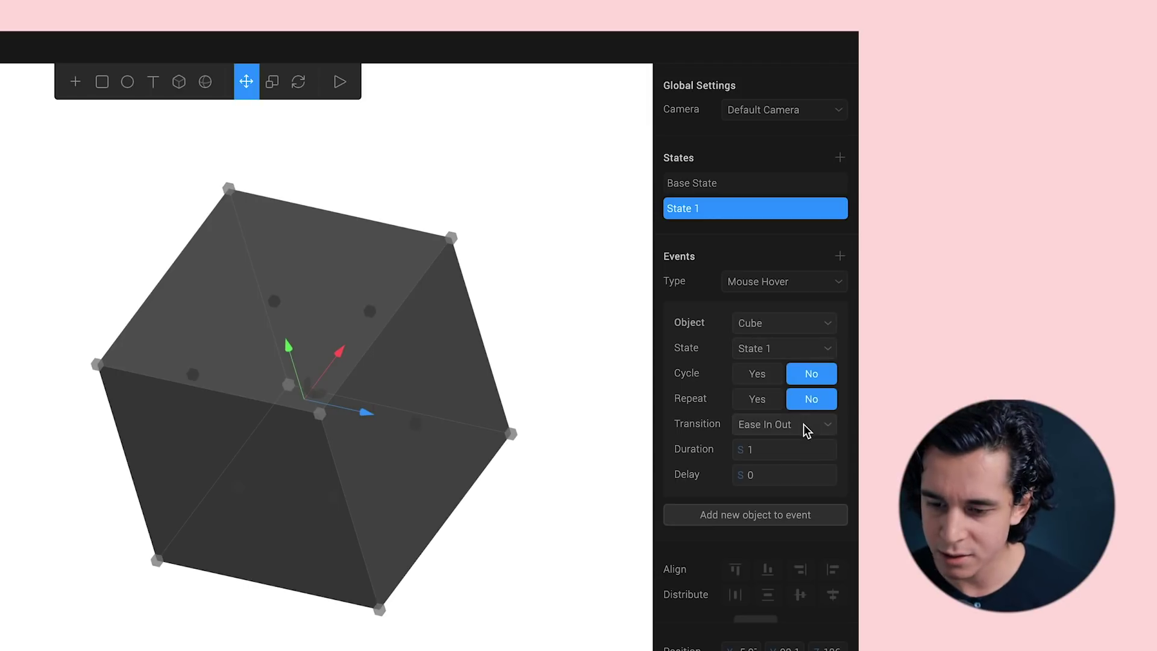
- Rotate the cube around the blue axis in State 1, and set the hover event's transition to Spring
left_click(298, 82)
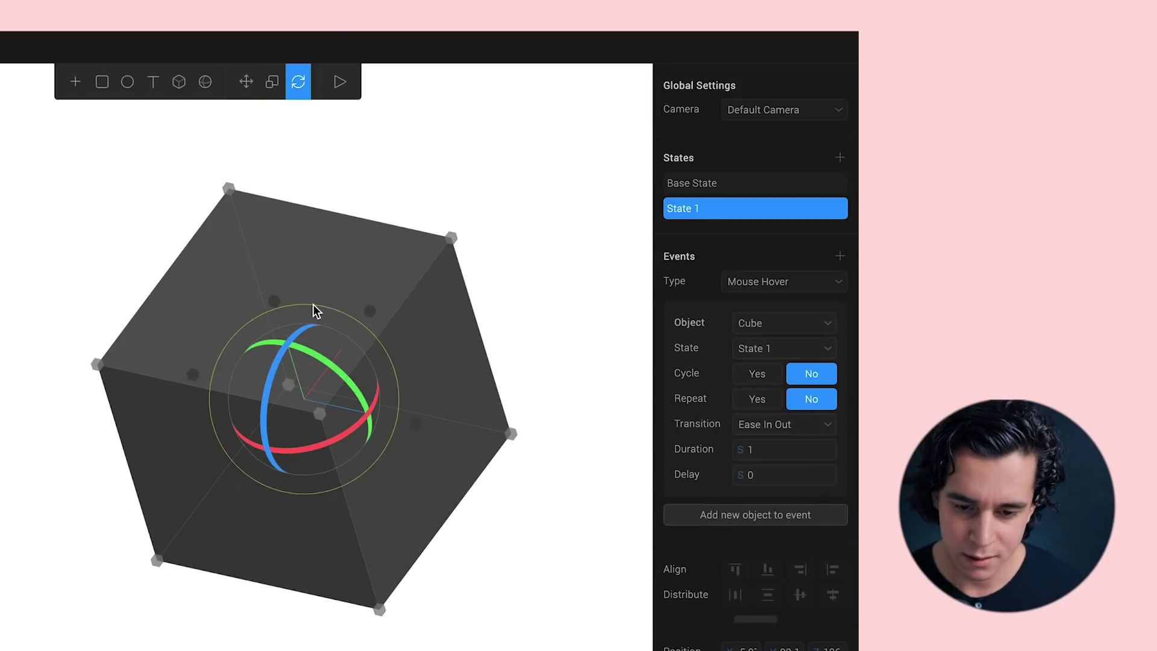
left_click_drag(274, 400, 503, 426)
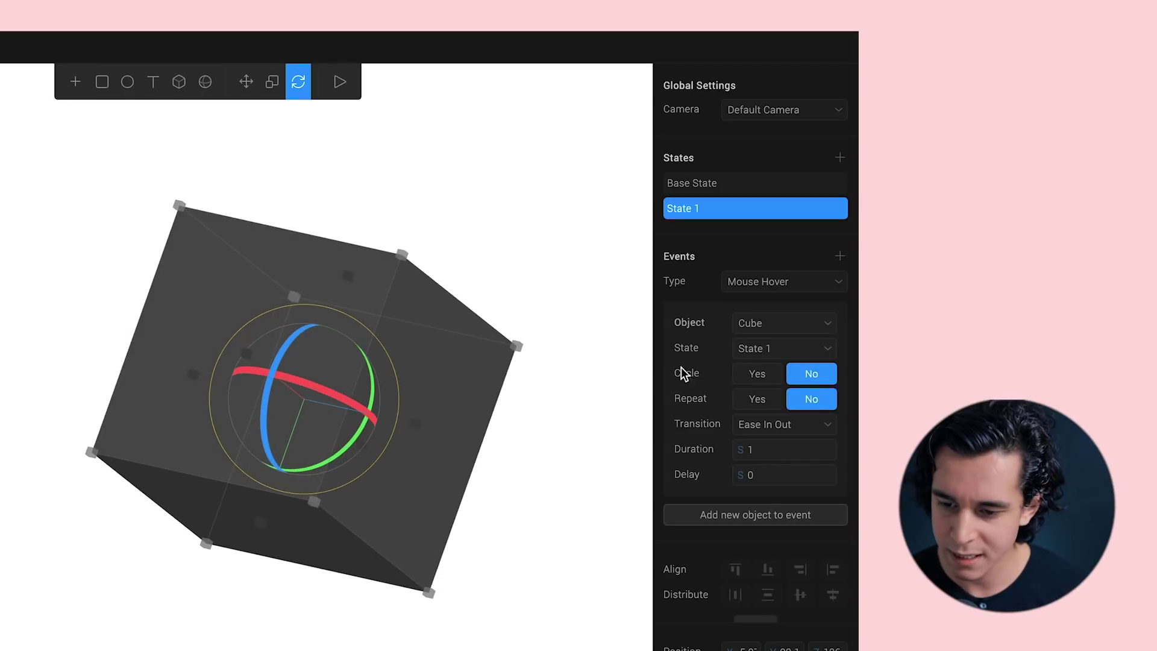
left_click(780, 424)
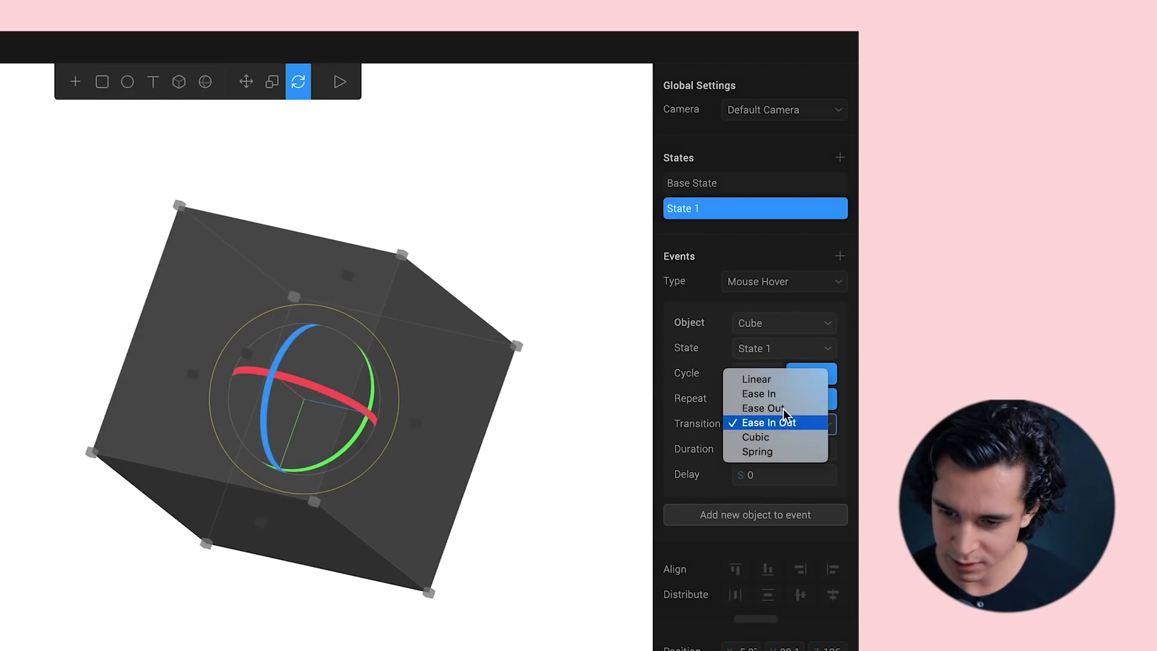
key("Escape")
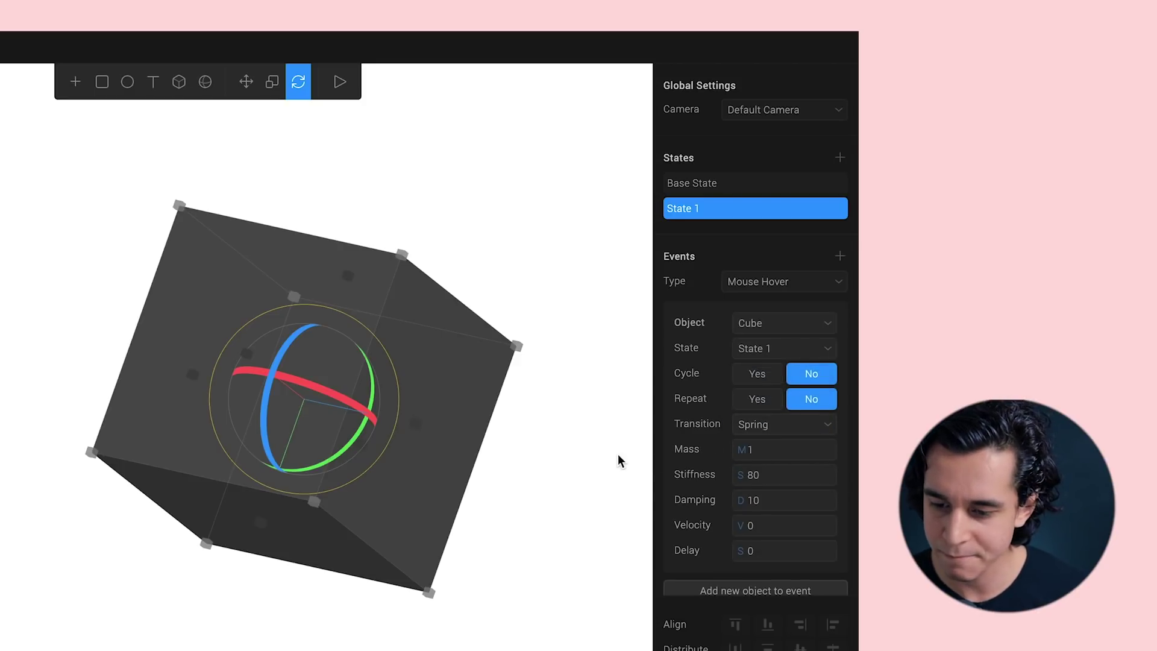
scroll(714, 474, "down", 1)
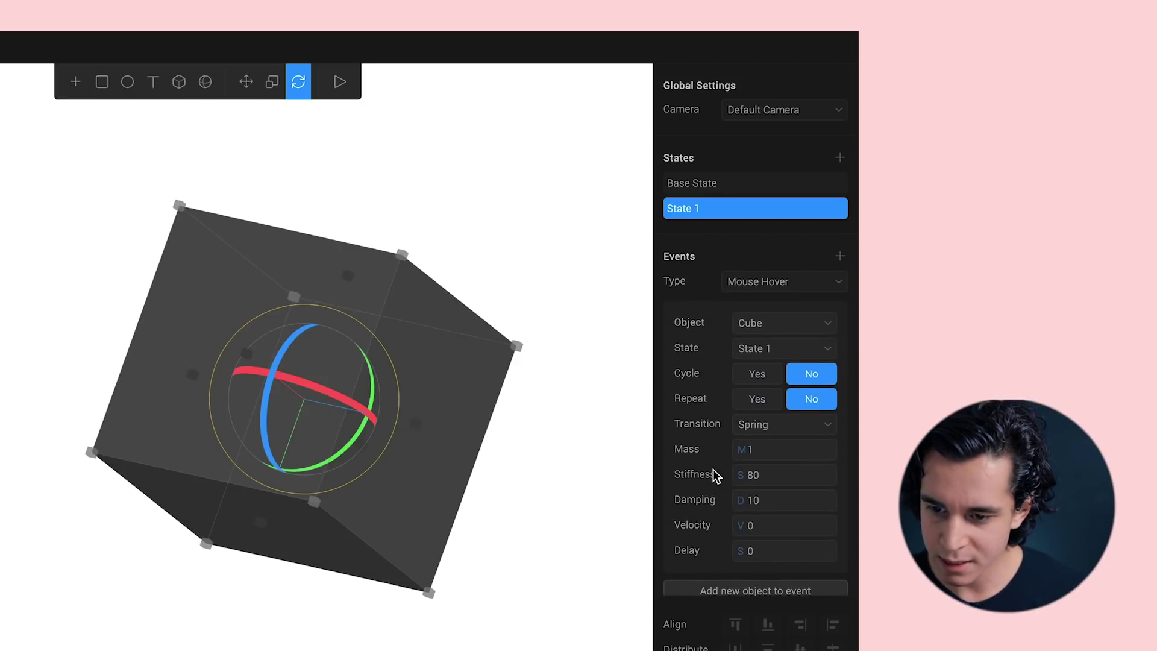
- Preview the cube's hover animation in play mode and return to editing
left_click(375, 126)
left_click(343, 83)
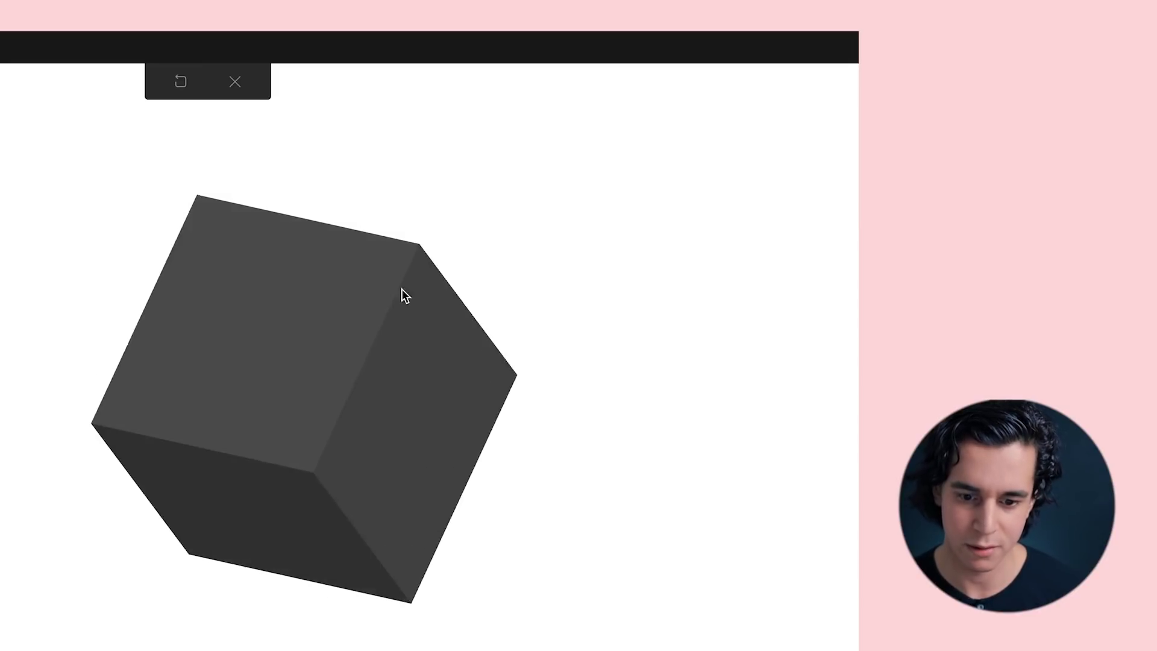
left_click(235, 82)
left_click(331, 421)
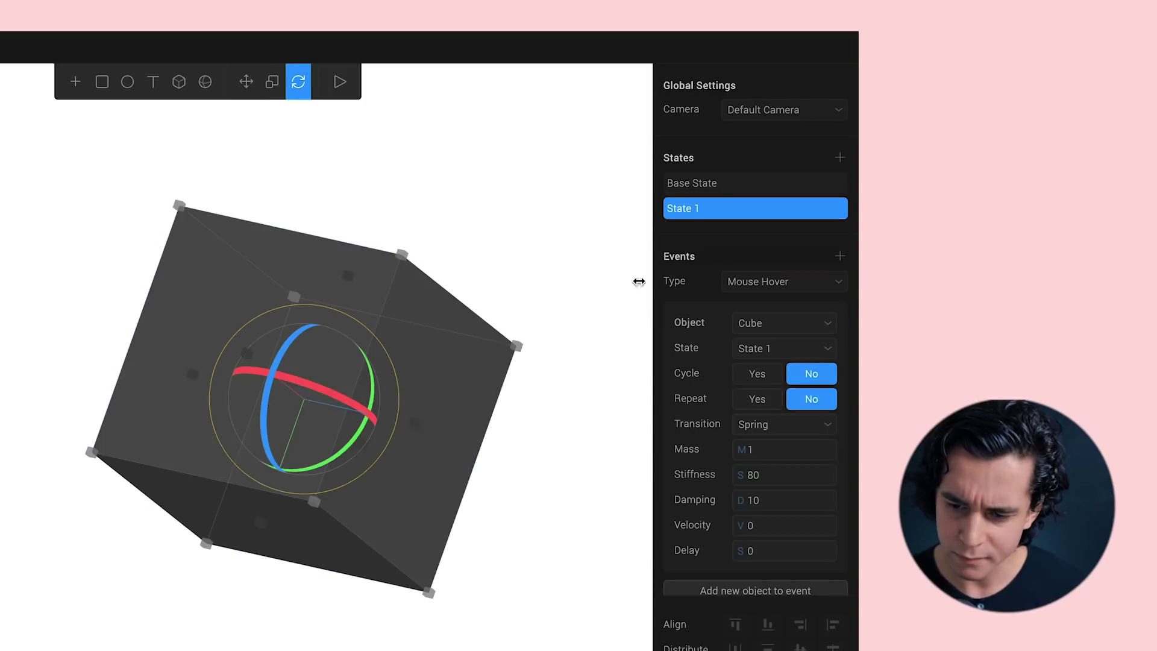
- Delete State 1 and move the cube to about X -42, Y 88, Z 74
left_click(851, 209)
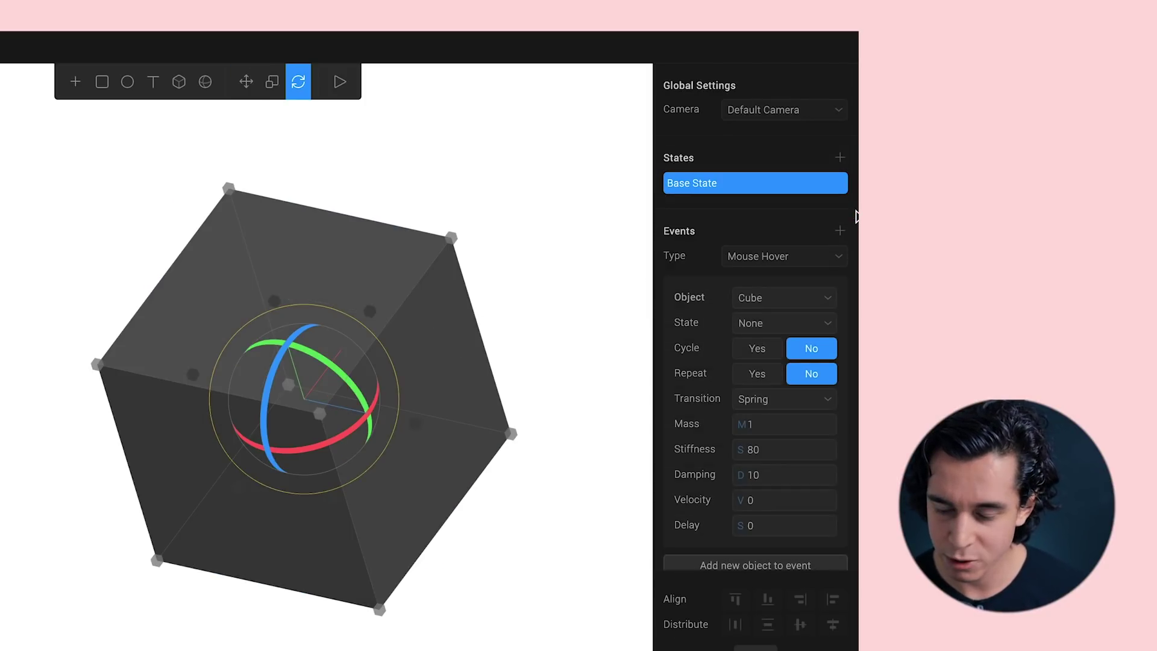
left_click(501, 256)
left_click(376, 429)
left_click_drag(376, 429, 353, 439)
left_click(462, 297)
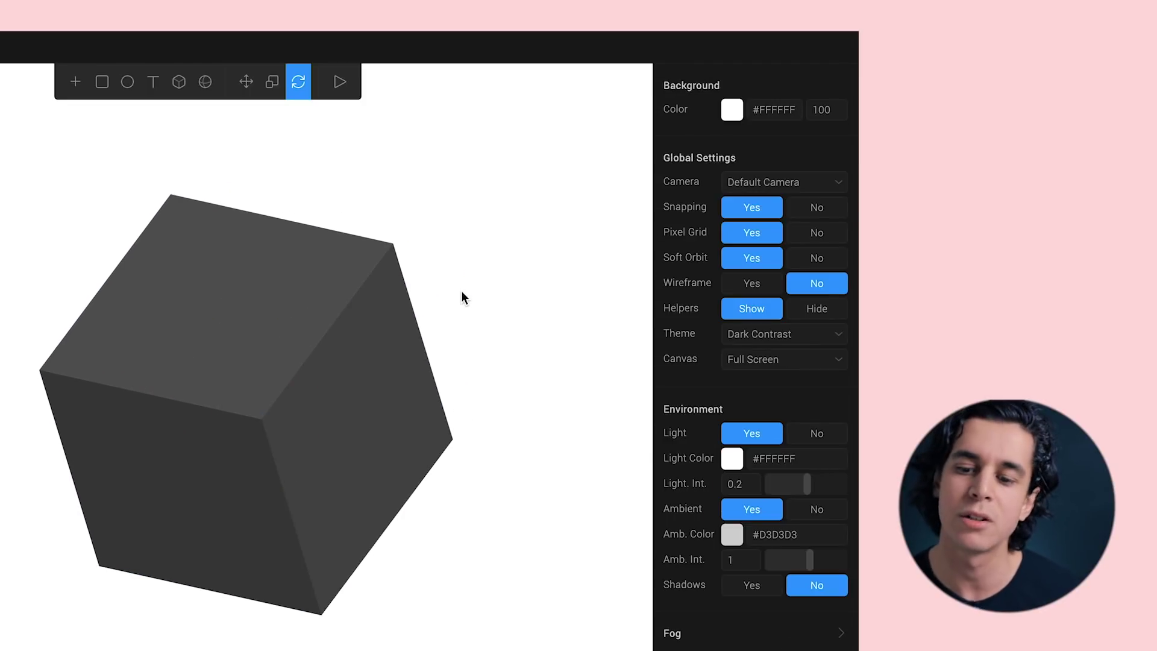
- Remove the Mouse Hover event from the cube
left_click(357, 325)
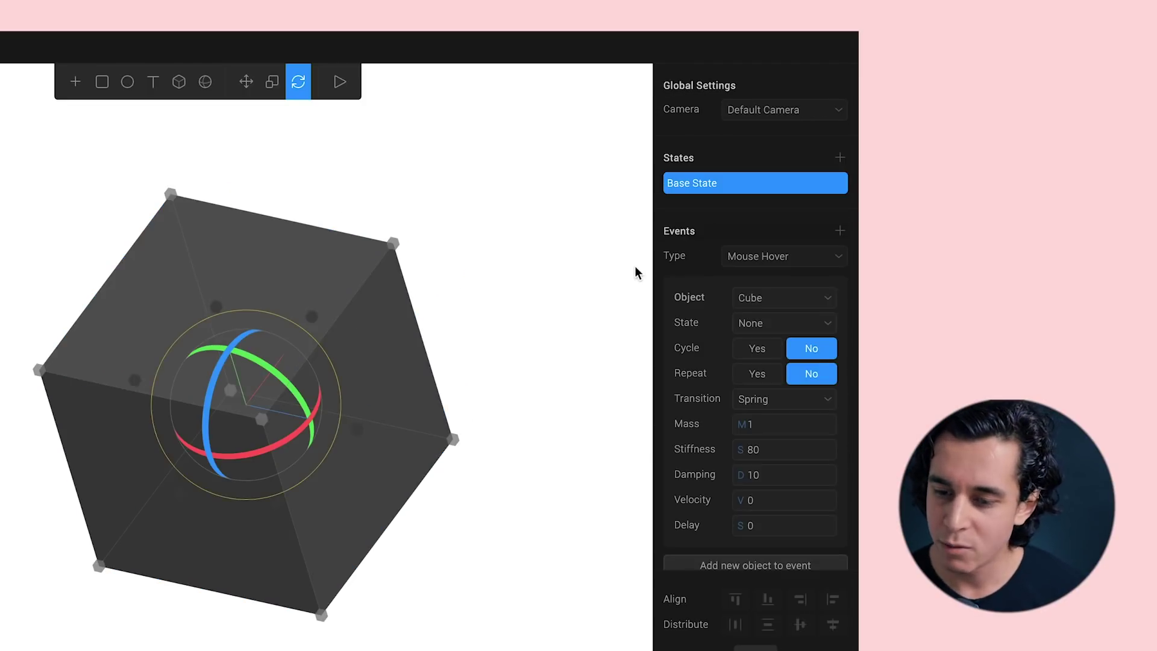
scroll(774, 348, "down", 1)
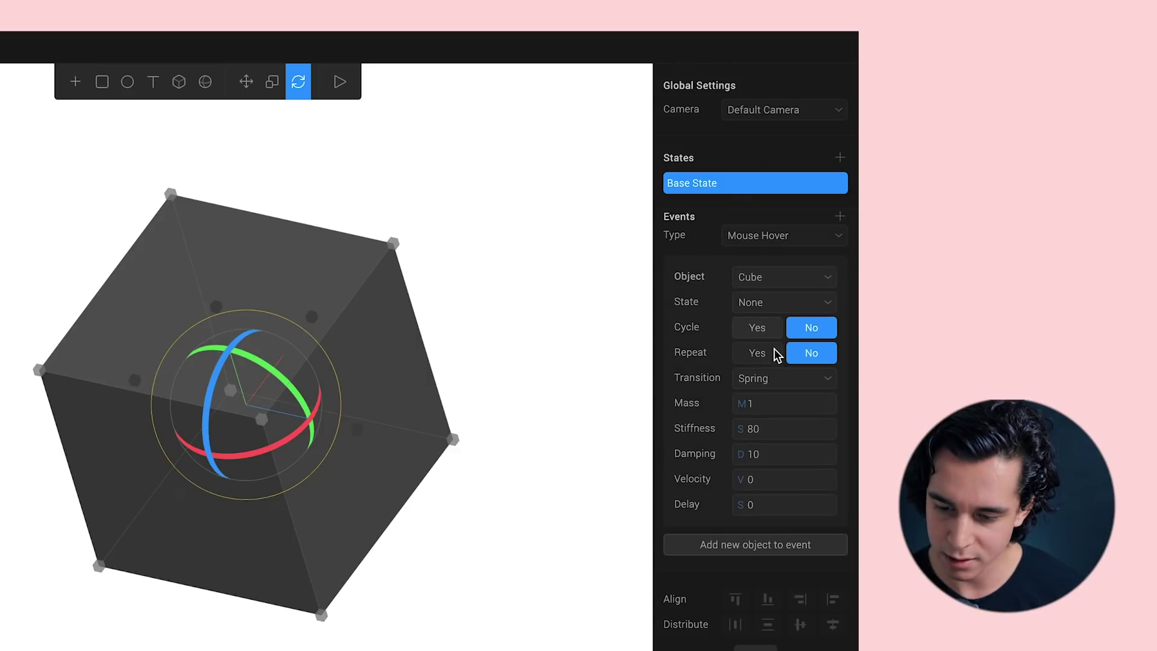
scroll(750, 562, "down", 5)
scroll(751, 555, "up", 4)
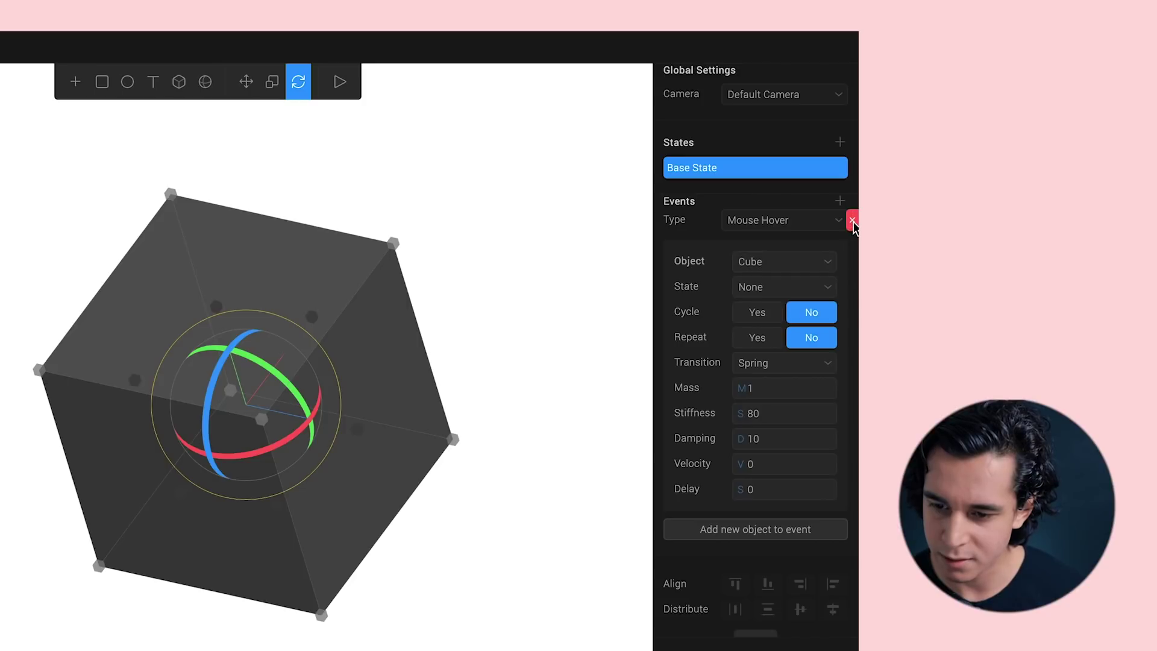
left_click(853, 224)
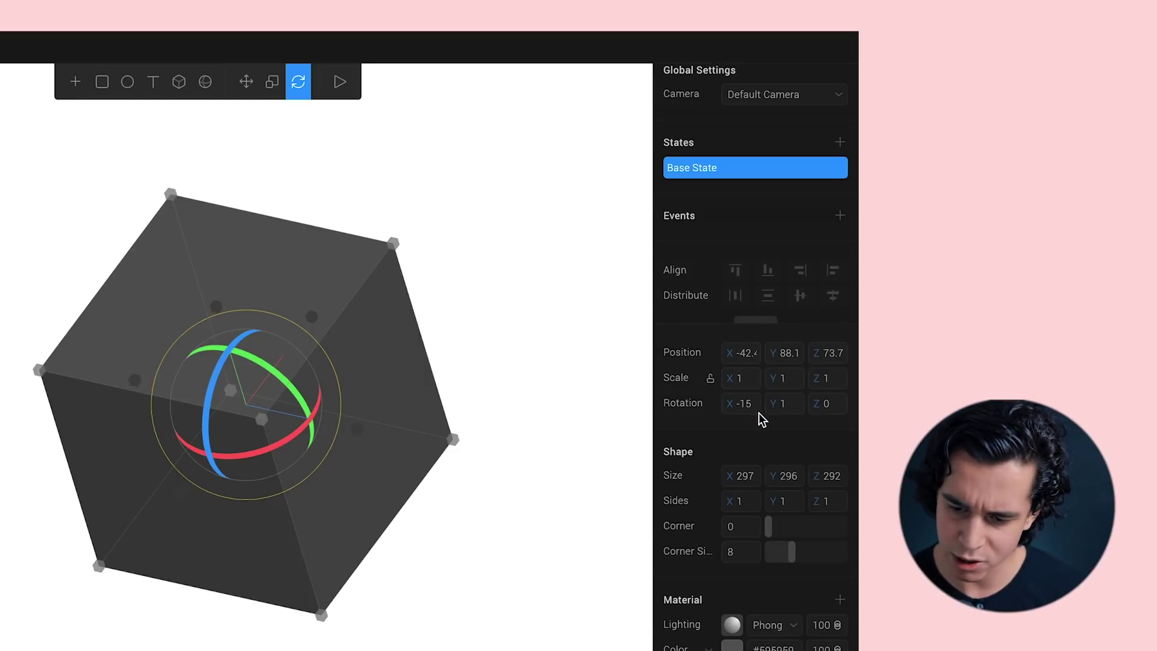
- Round the cube's edges by setting its corner value to 50
scroll(742, 464, "down", 2)
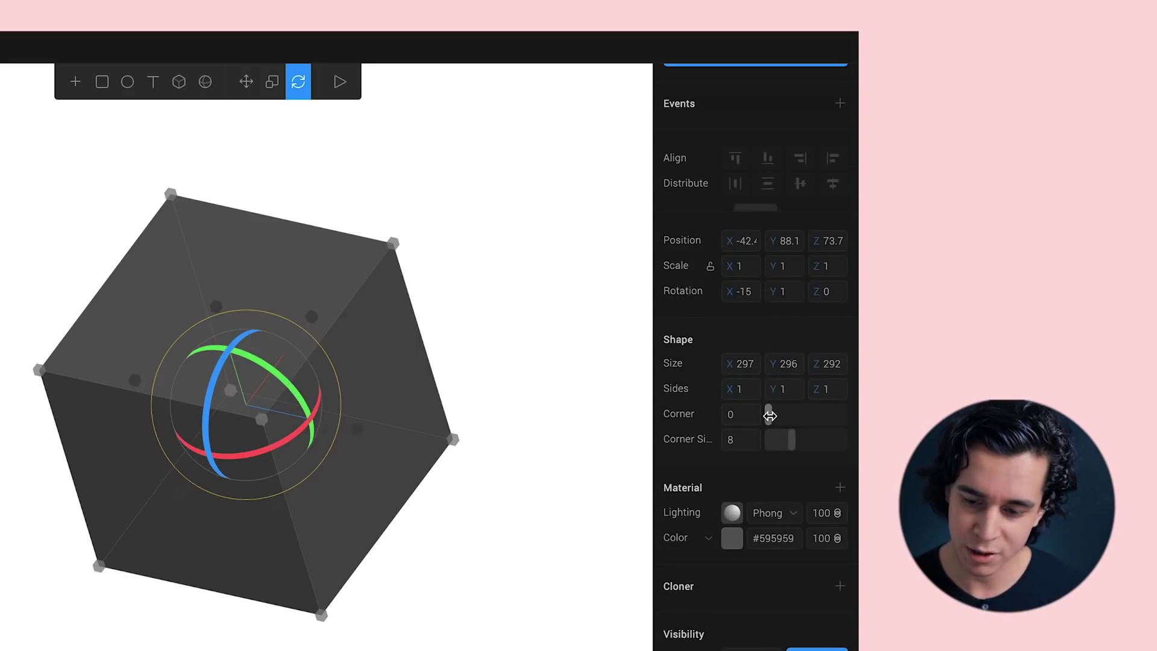
left_click_drag(768, 413, 790, 413)
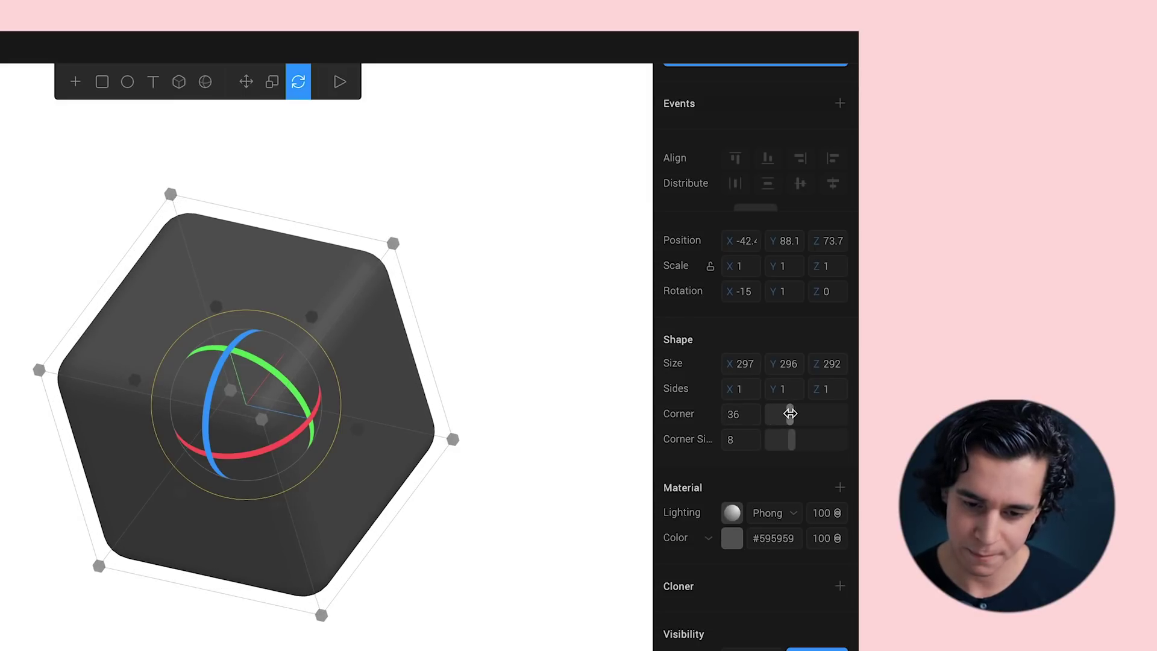
left_click(554, 480)
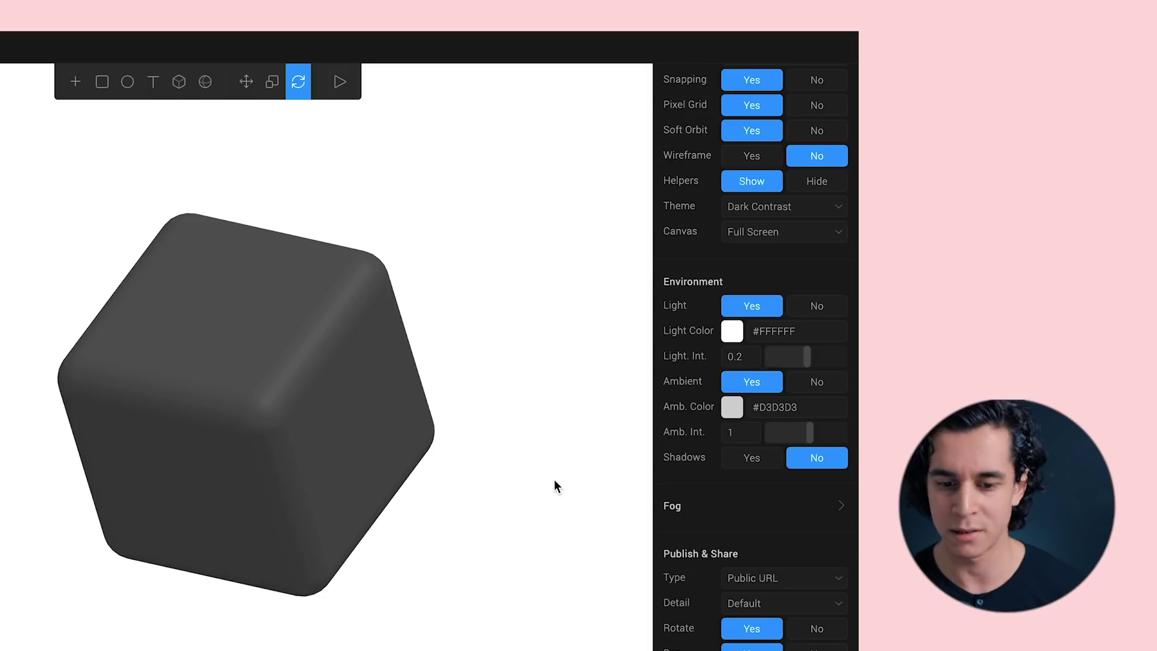
left_click(367, 447)
left_click(525, 548)
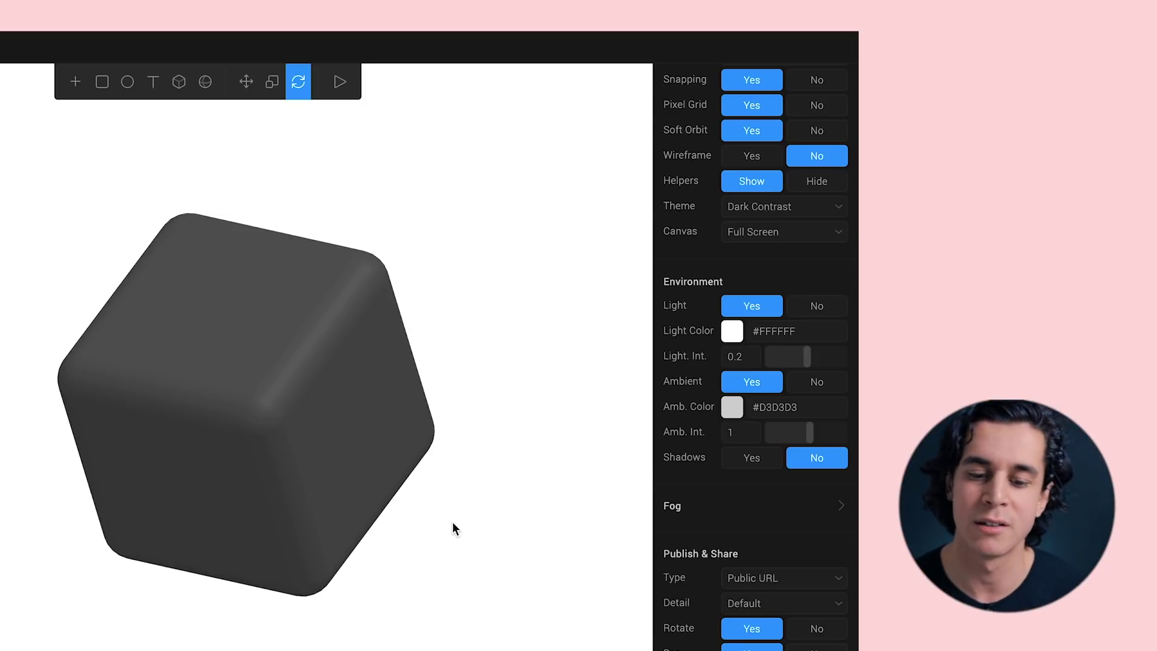
left_click(365, 456)
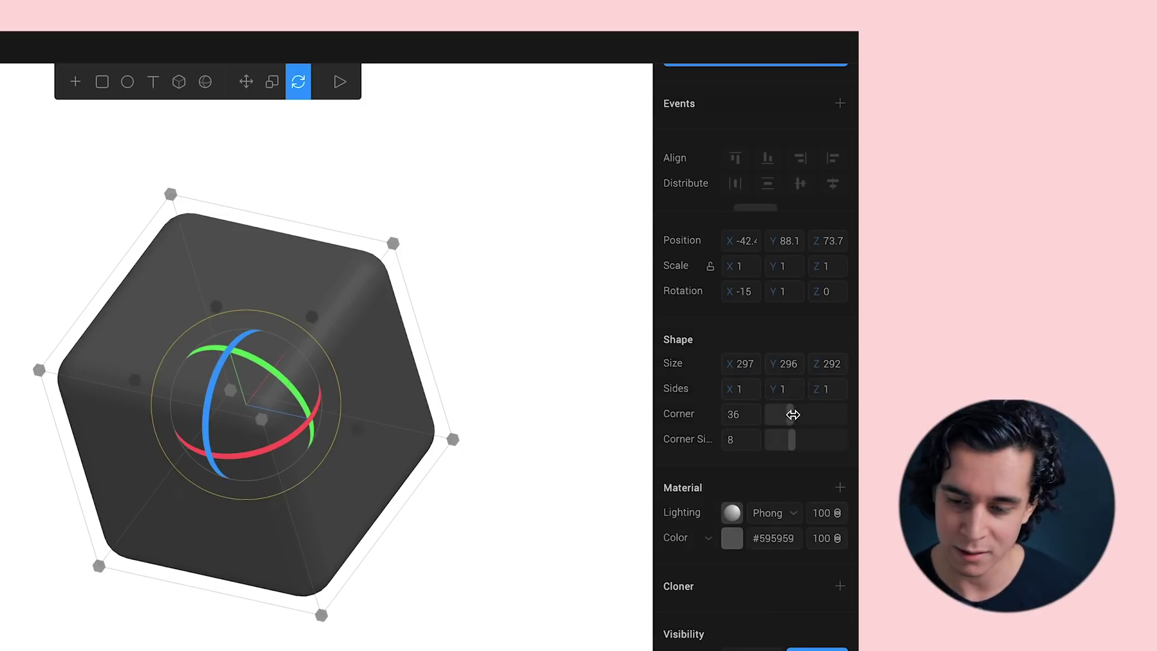
mouse_move(807, 414)
left_mouse_down()
mouse_move(821, 414)
mouse_move(797, 414)
left_mouse_up()
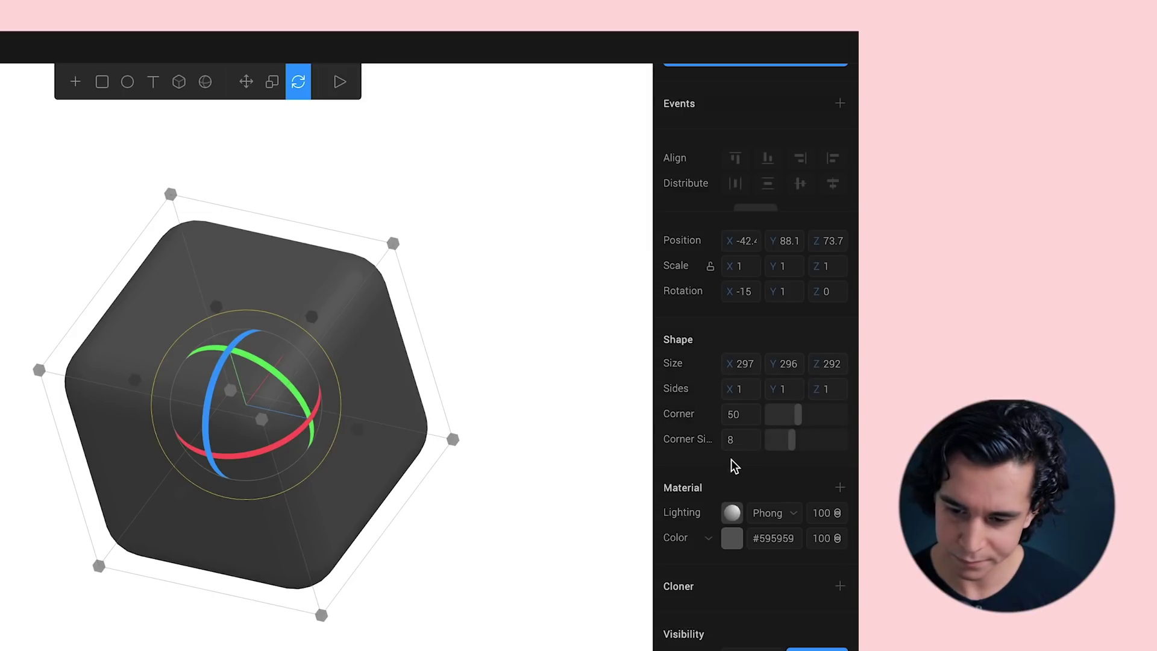
- Change the cube's material lighting to Physical, and check its look with the cube deselected
scroll(734, 479, "down", 1)
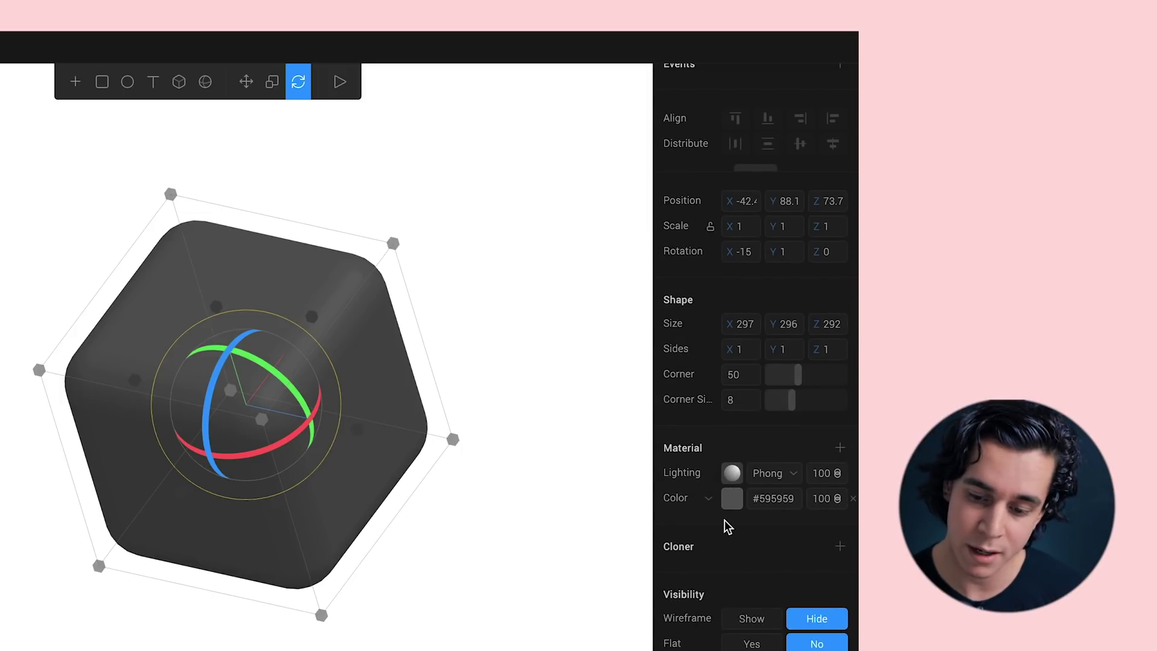
scroll(726, 533, "down", 1)
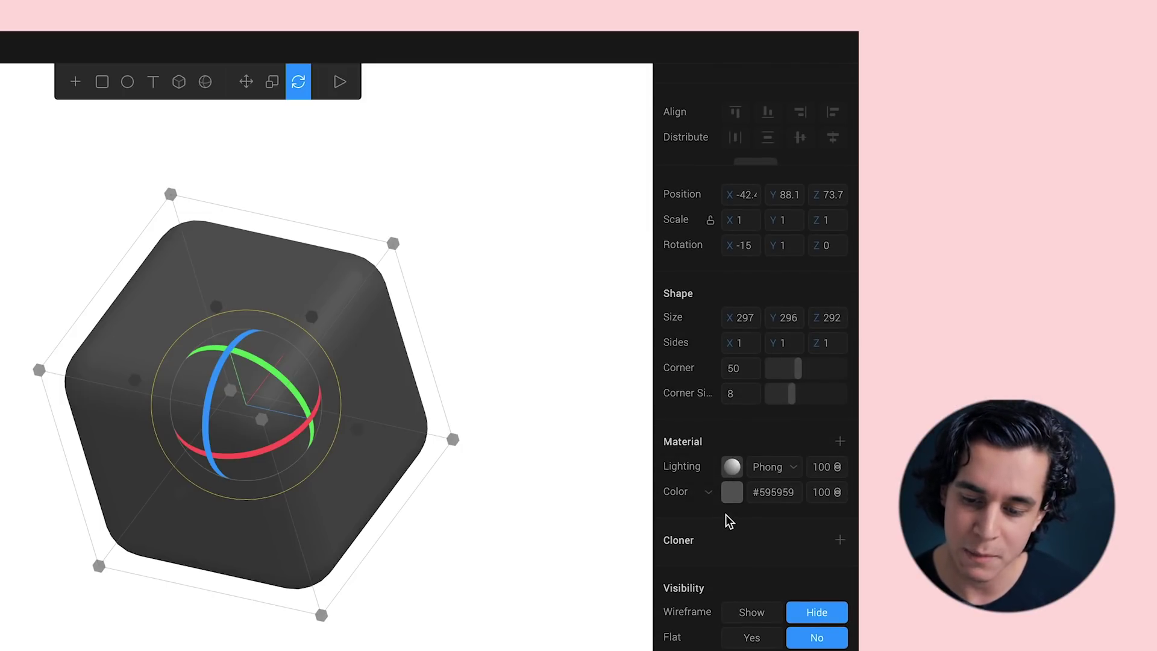
left_click(777, 469)
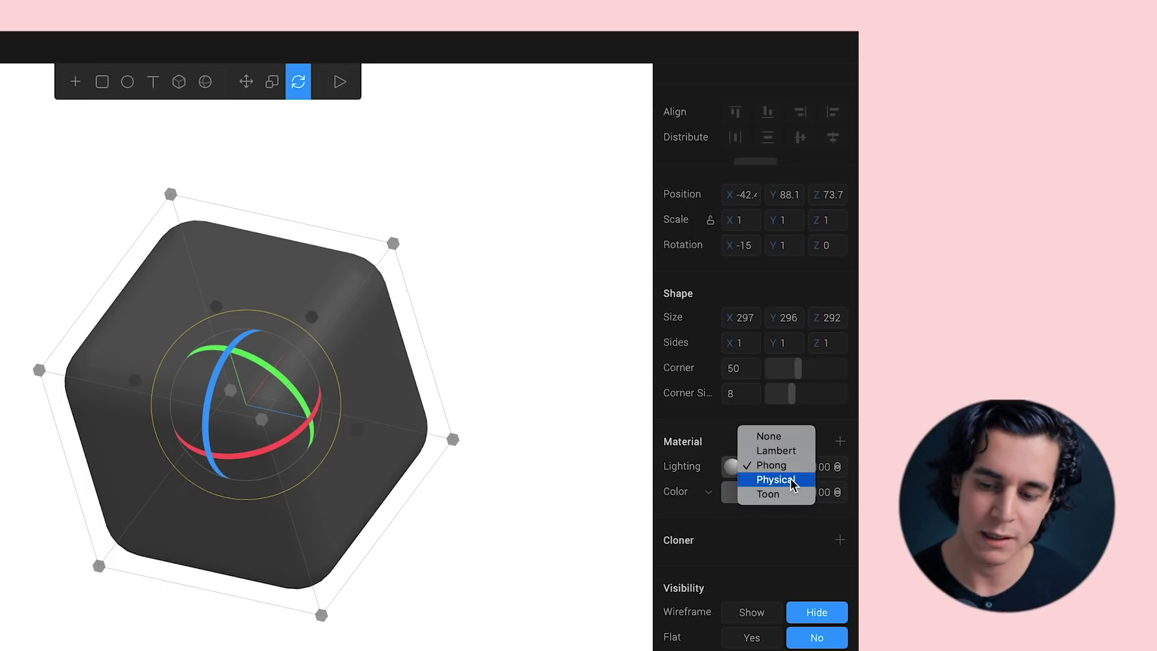
left_click(791, 480)
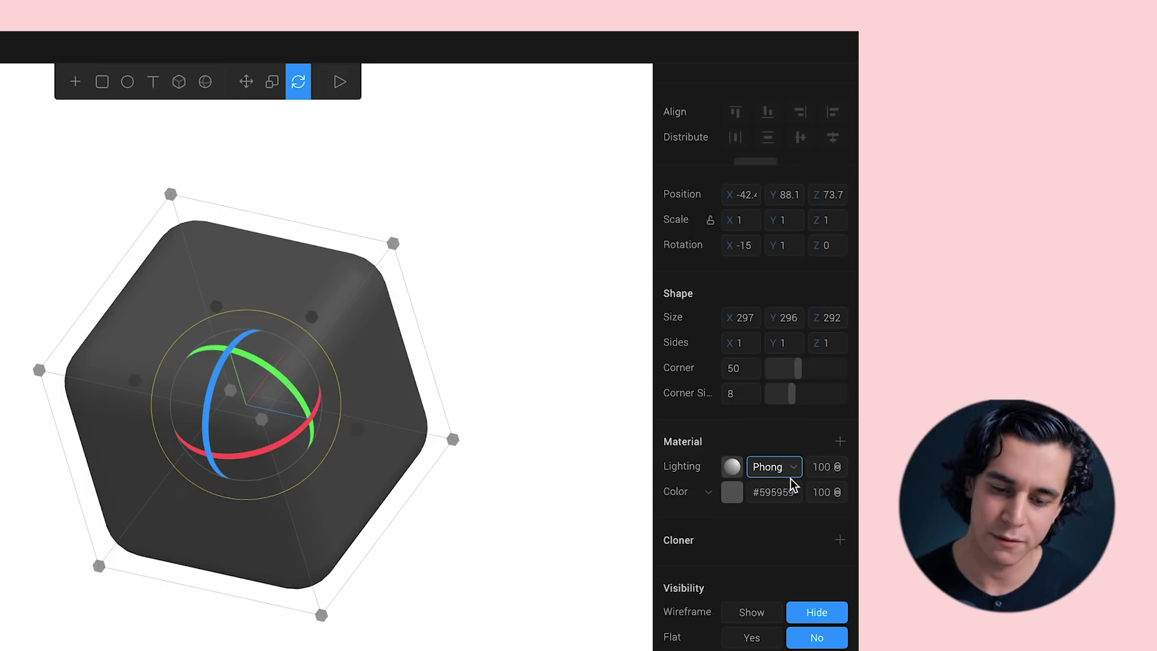
left_click(548, 547)
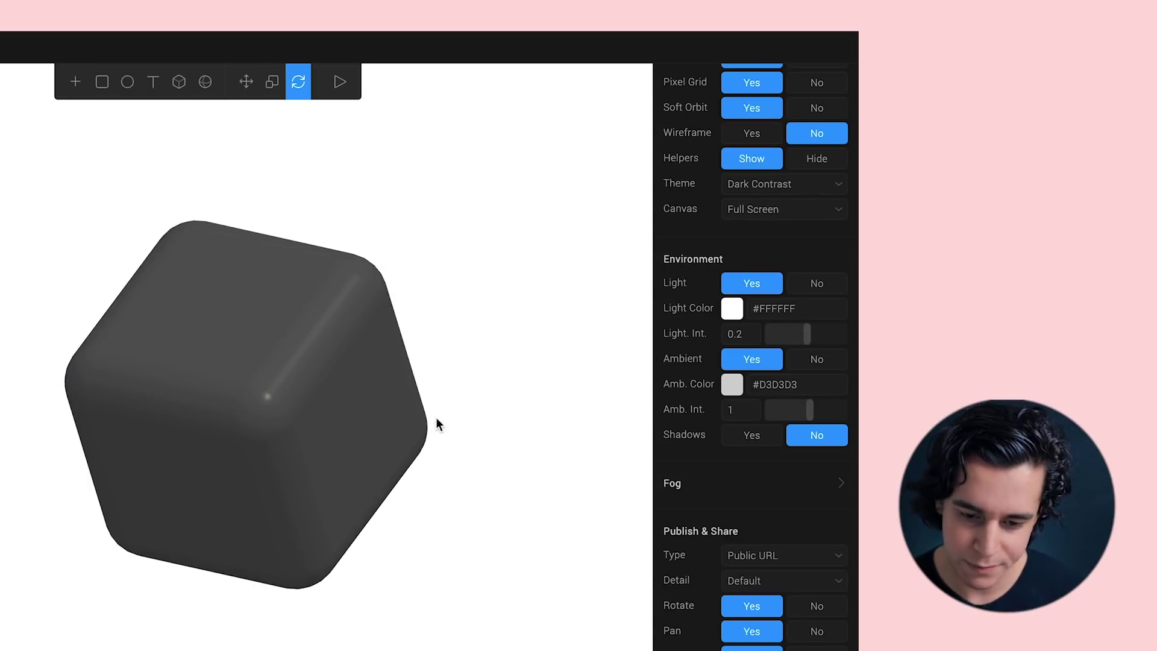
left_click(387, 424)
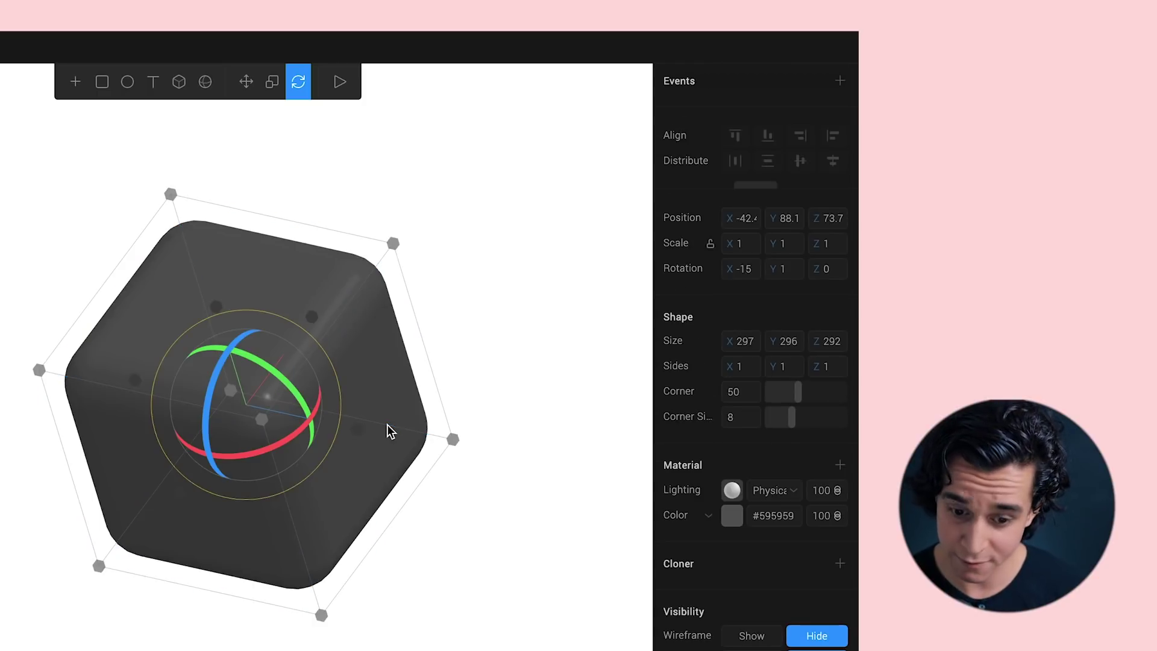
- Check the physical lighting's roughness, metalness and reflectivity settings, and set the cube's material color to olive green #918F5B
left_click(734, 493)
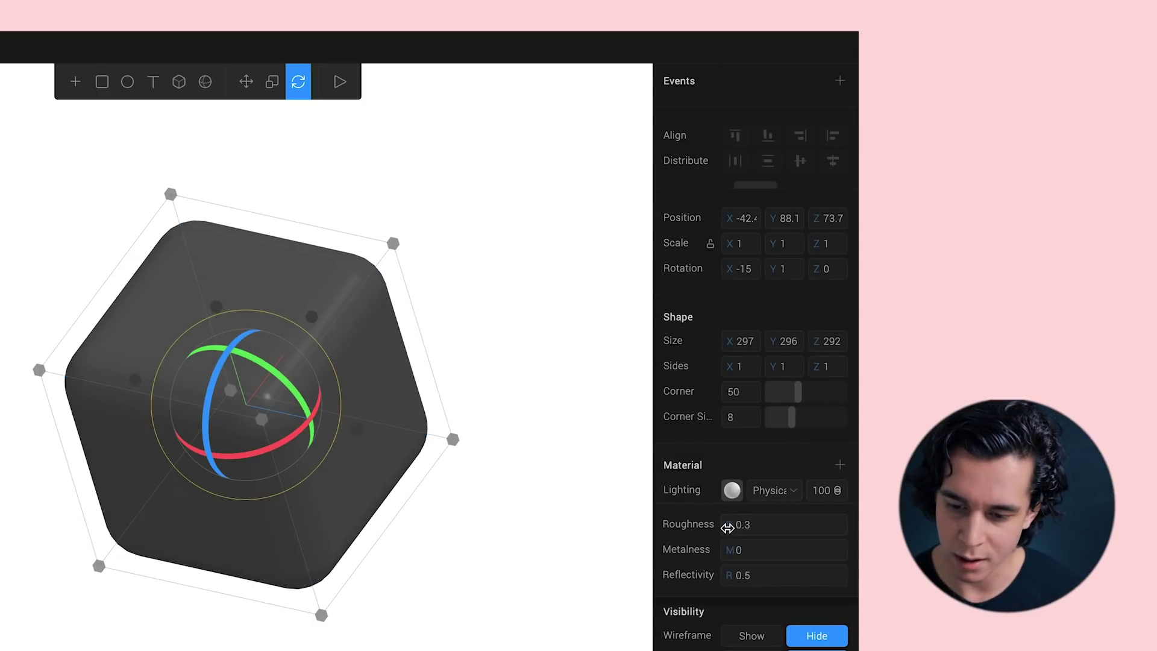
mouse_move(731, 526)
left_mouse_down()
mouse_move(747, 527)
mouse_move(680, 539)
mouse_move(734, 529)
mouse_move(726, 536)
left_mouse_up()
left_click(738, 494)
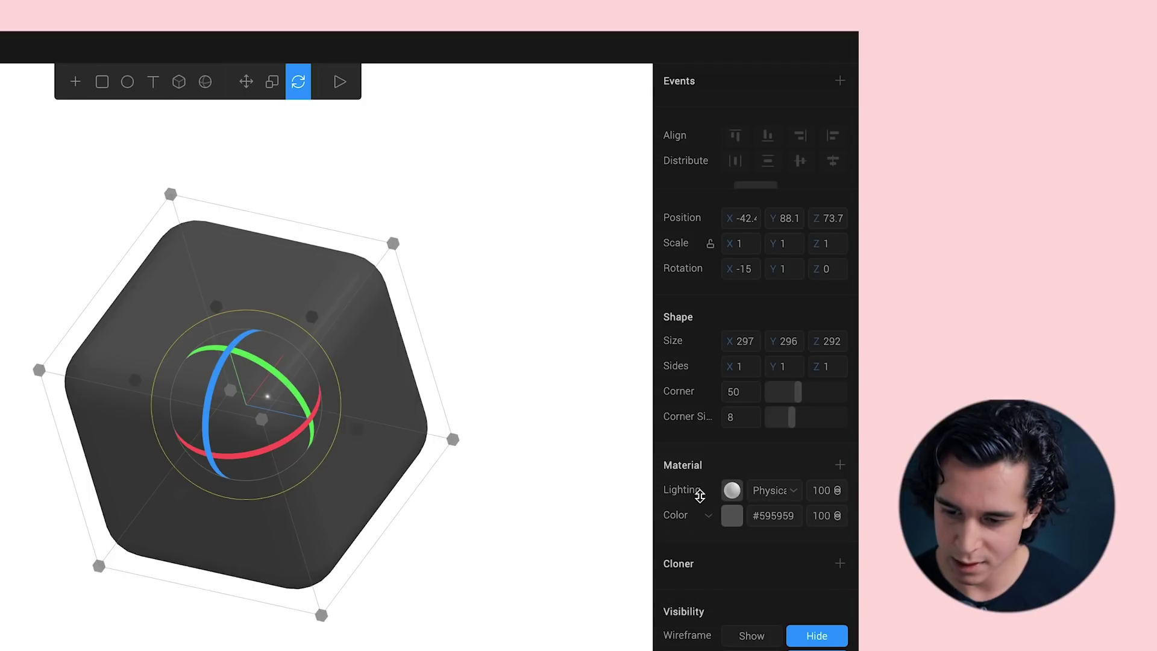
left_click(732, 517)
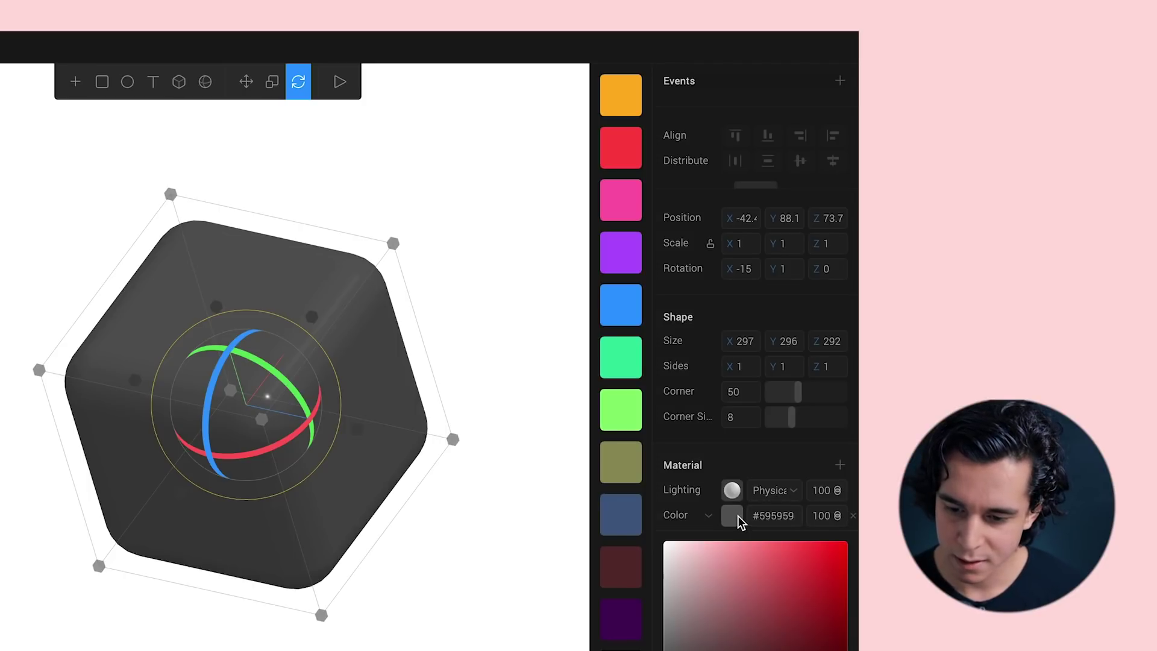
left_click(625, 480)
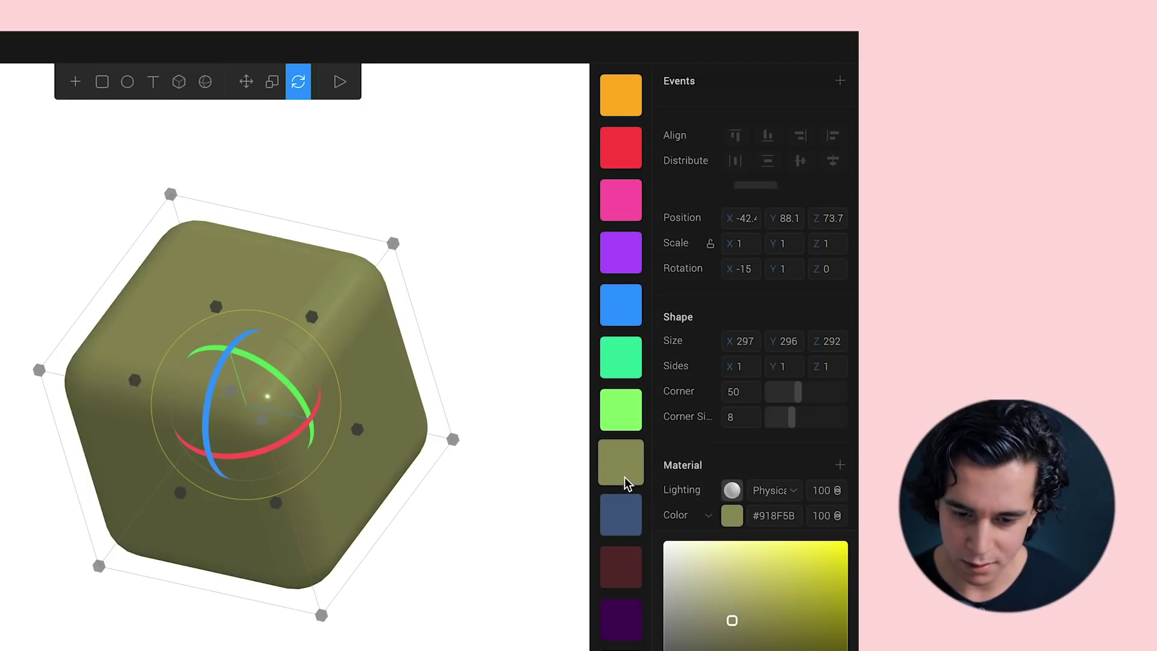
left_click(499, 512)
left_click(306, 456)
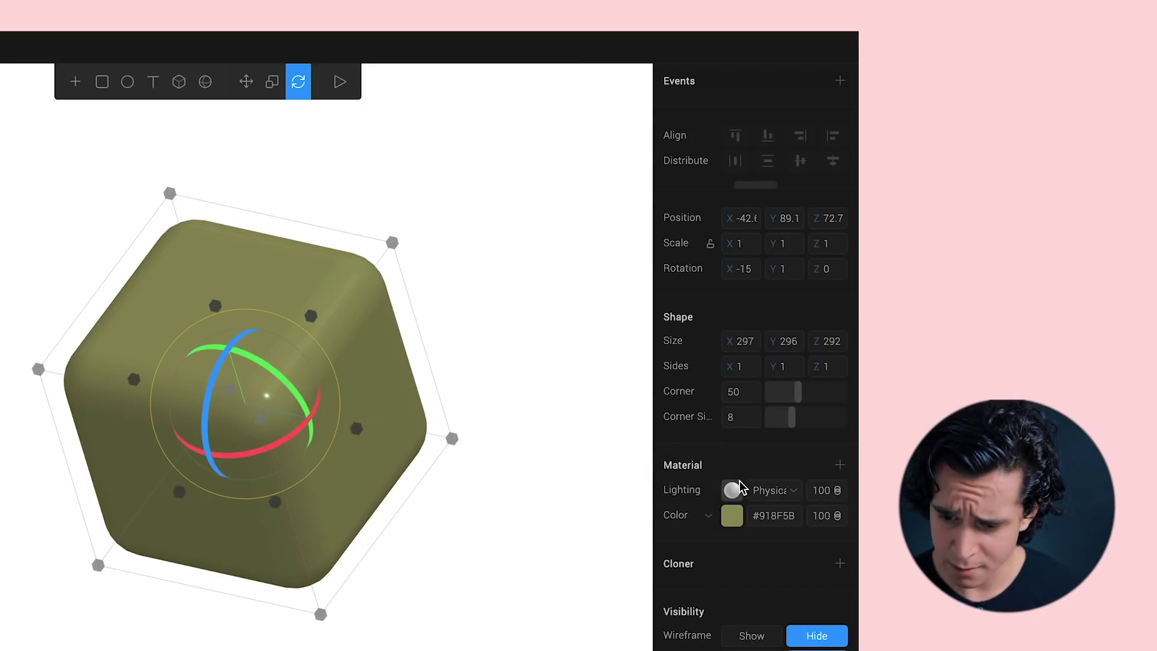
- Try a radial cloner on the cube with a count of 17, and remove the cloner
scroll(741, 487, "down", 1)
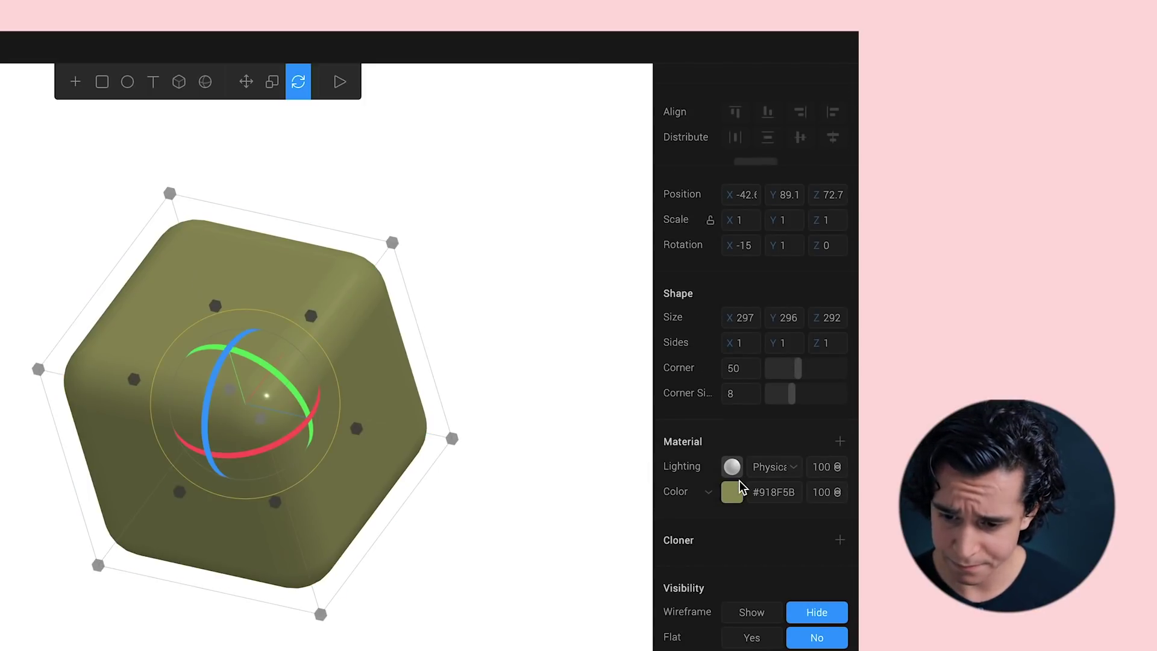
left_click(840, 540)
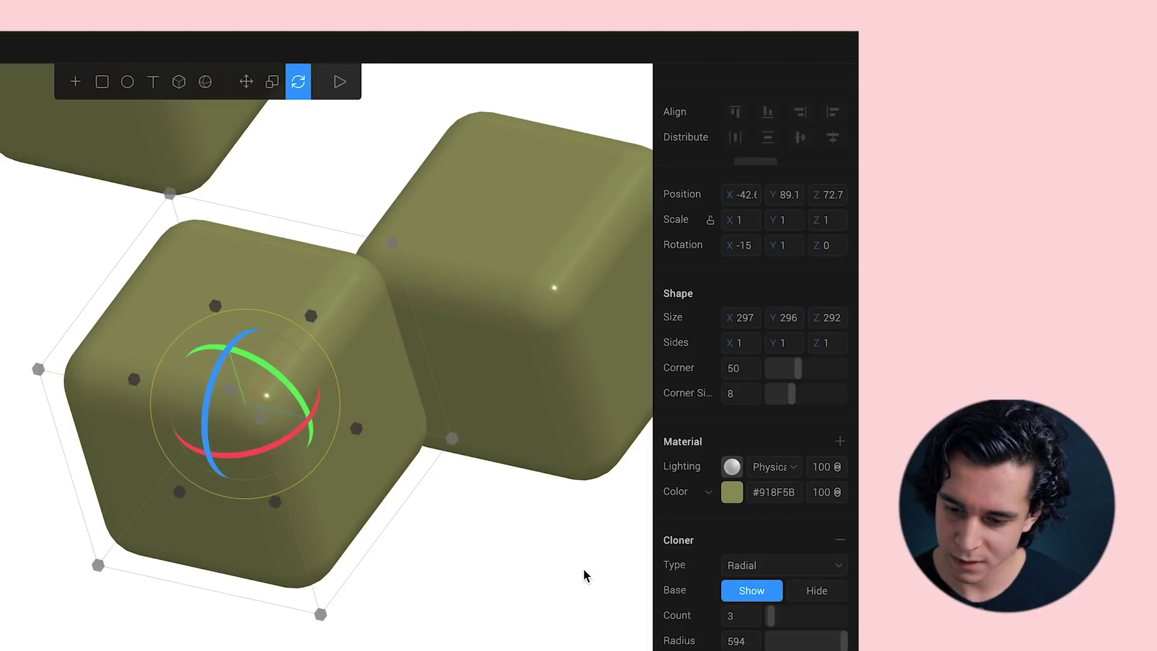
scroll(589, 585, "down", 5)
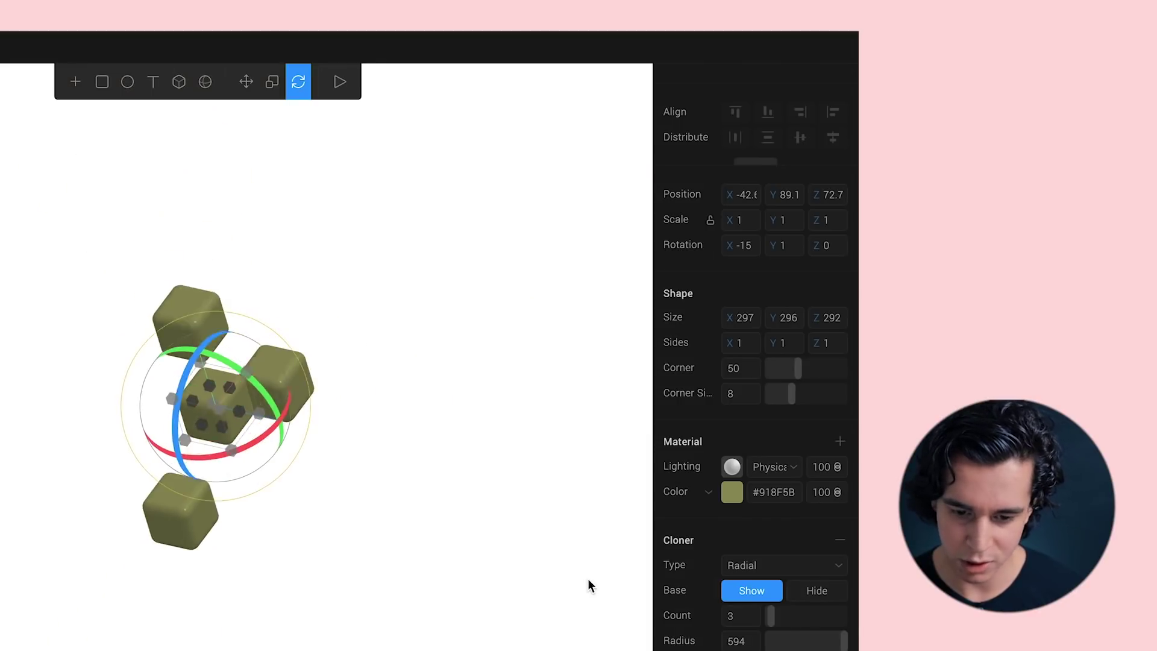
scroll(589, 584, "up", 3)
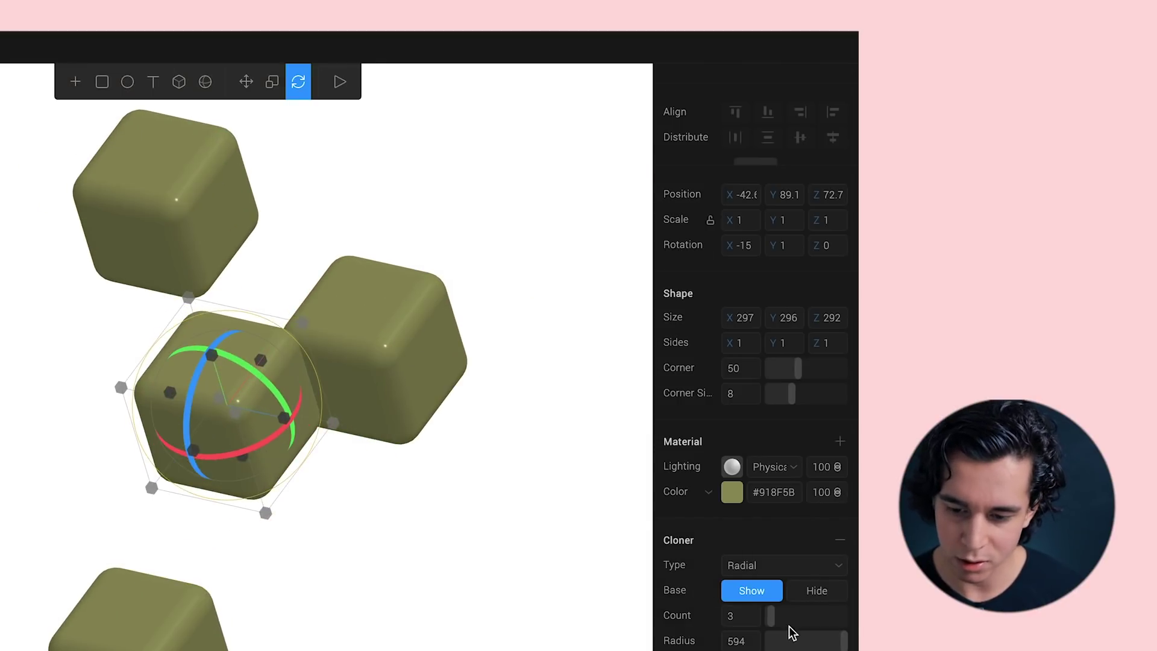
mouse_move(771, 616)
left_mouse_down()
mouse_move(792, 618)
mouse_move(781, 615)
left_mouse_up()
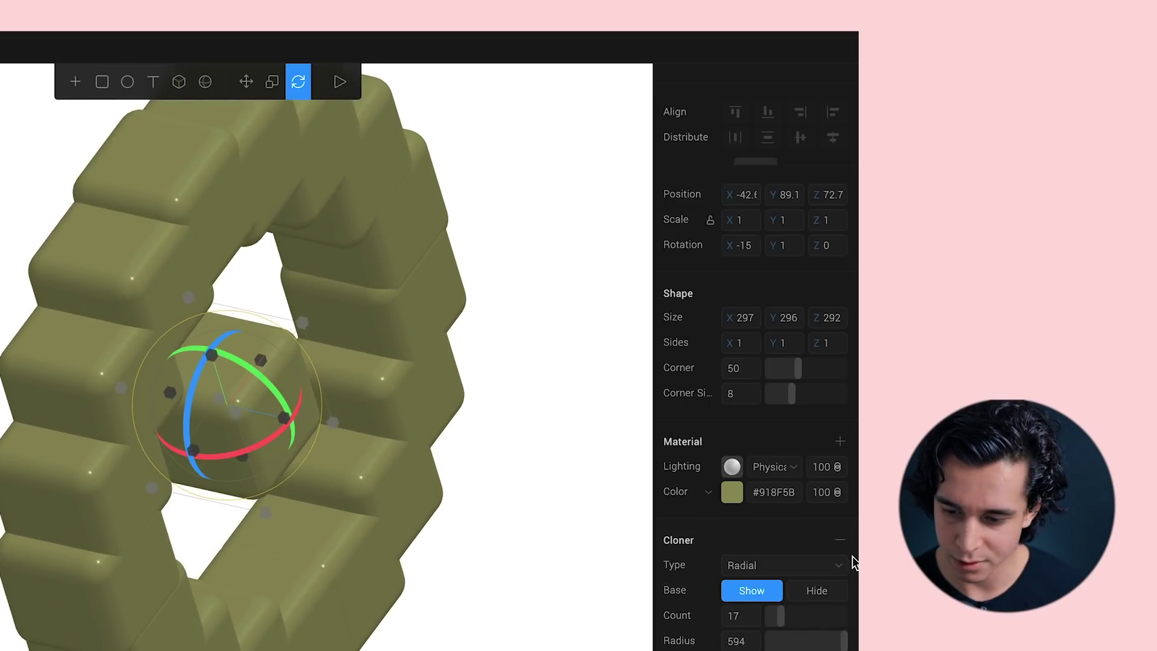
left_click(840, 541)
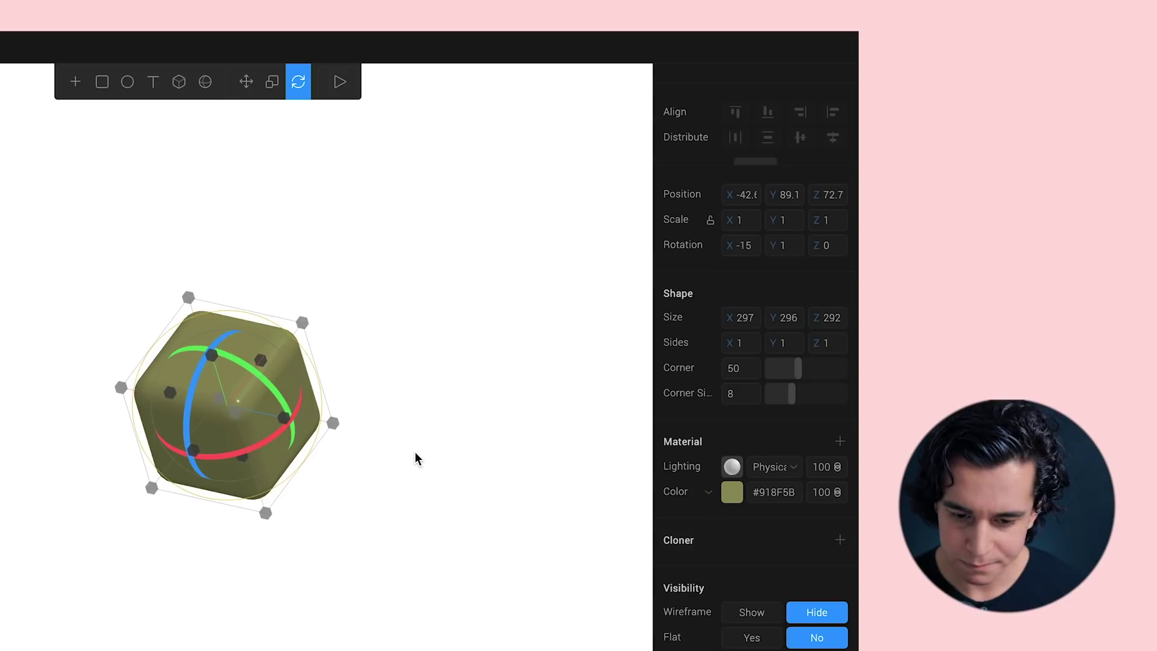
- Preview the cube as a wireframe, and hide the wireframe again
scroll(416, 460, "up", 5)
scroll(569, 466, "down", 5)
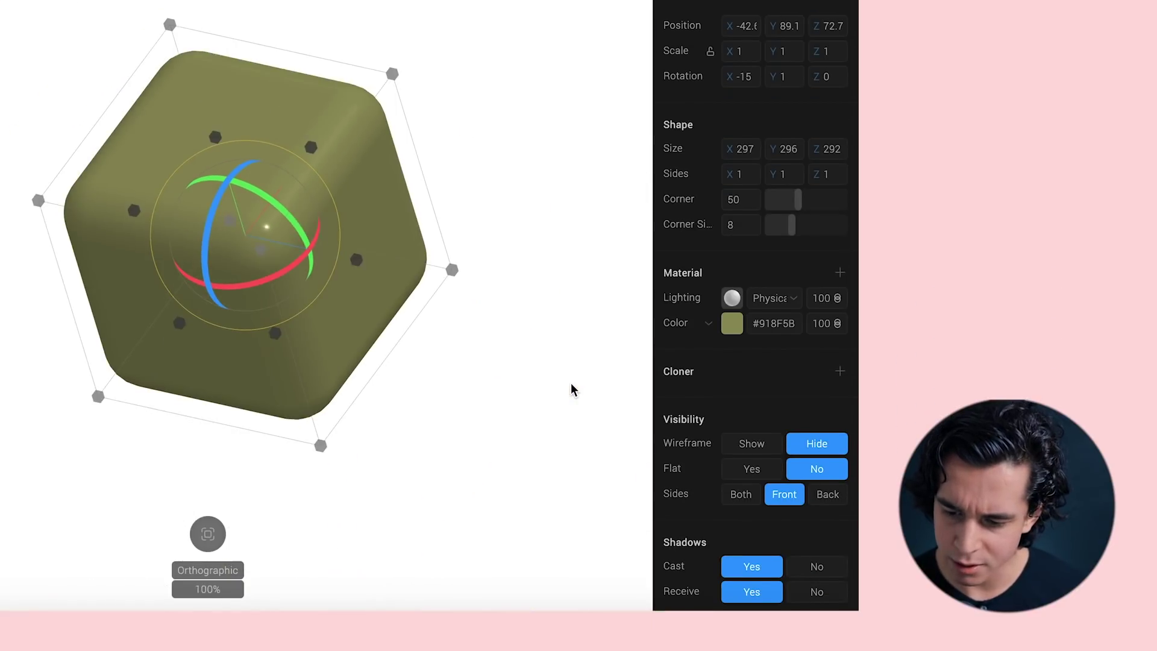
left_click(750, 443)
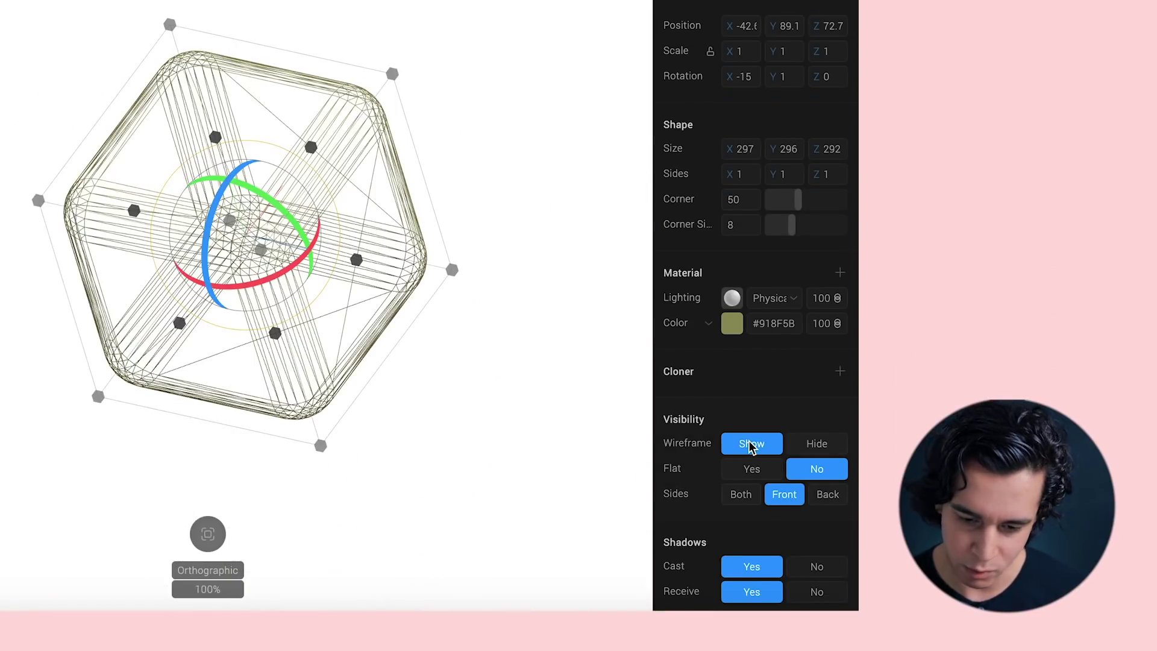
left_click(813, 444)
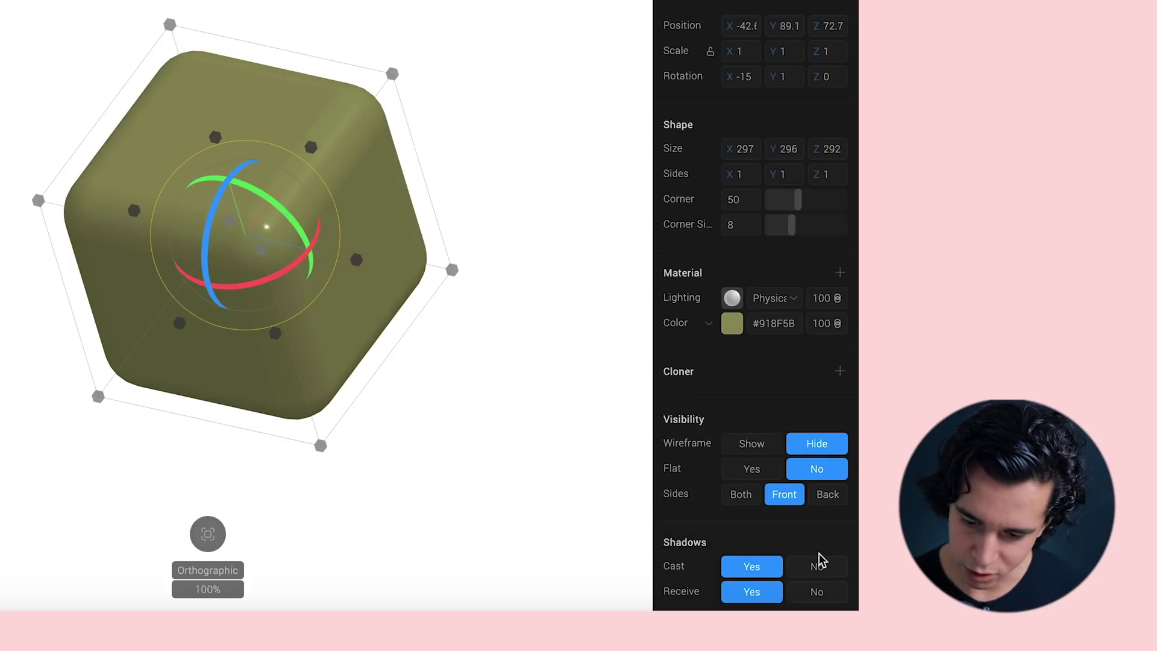
scroll(693, 428, "up", 3)
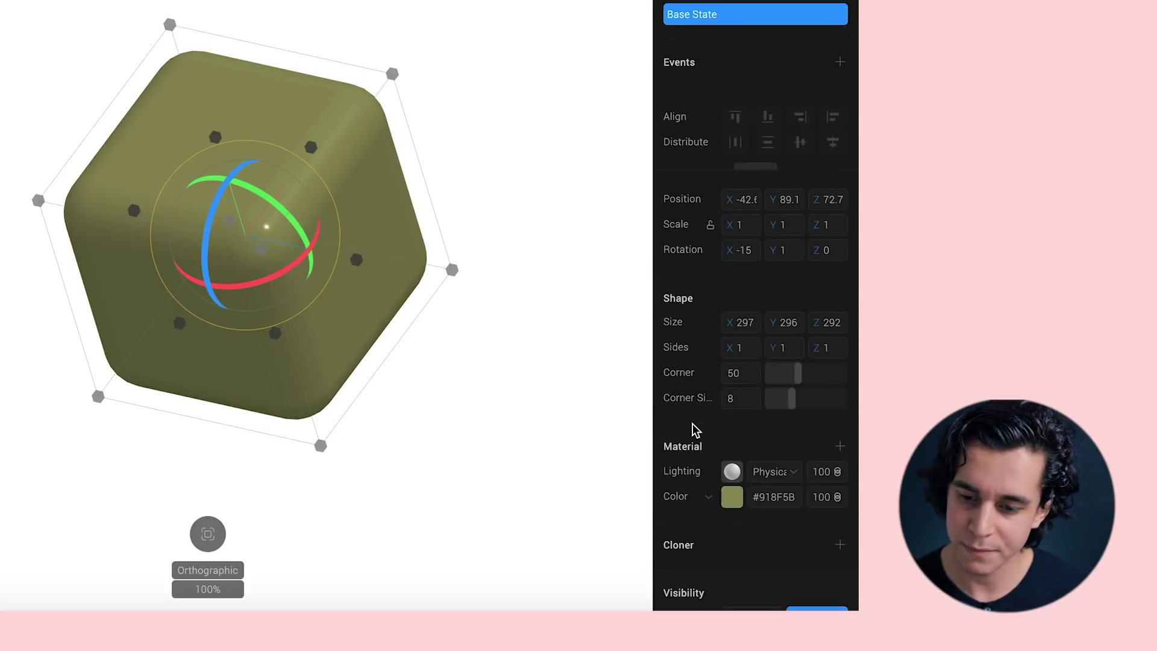
left_click(530, 399)
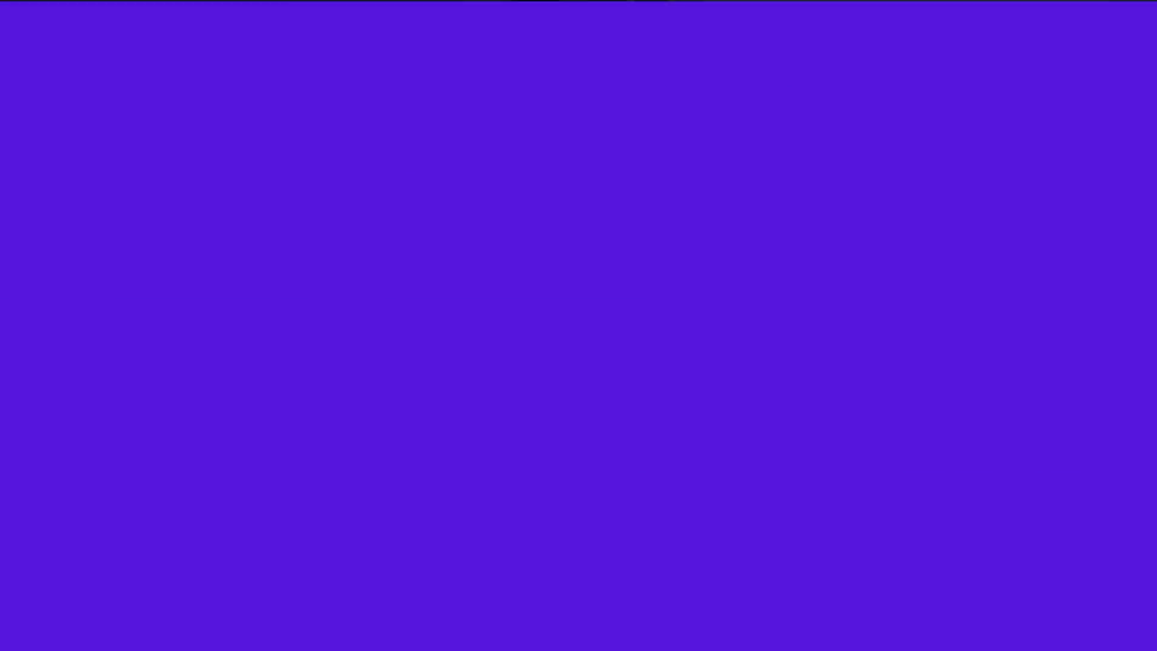